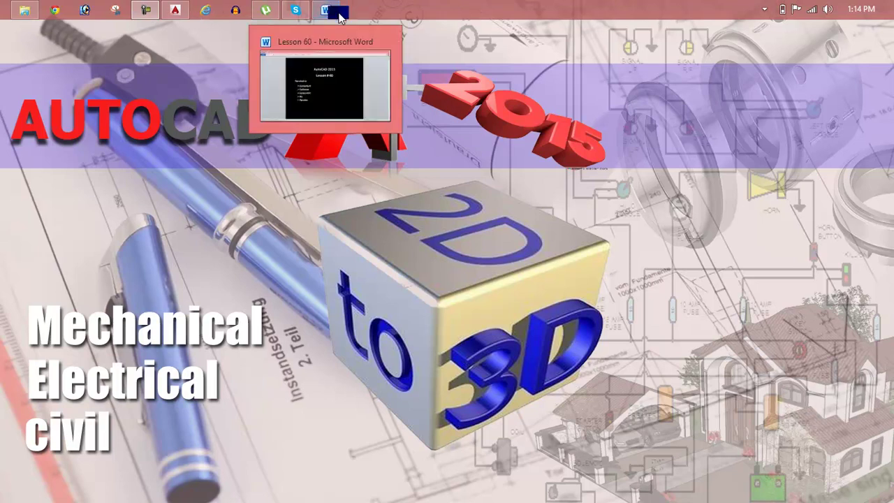
- Bring the Lesson 60 Word document window to the front from its taskbar preview
{"action": "left_click", "coordinate": [339, 44]}
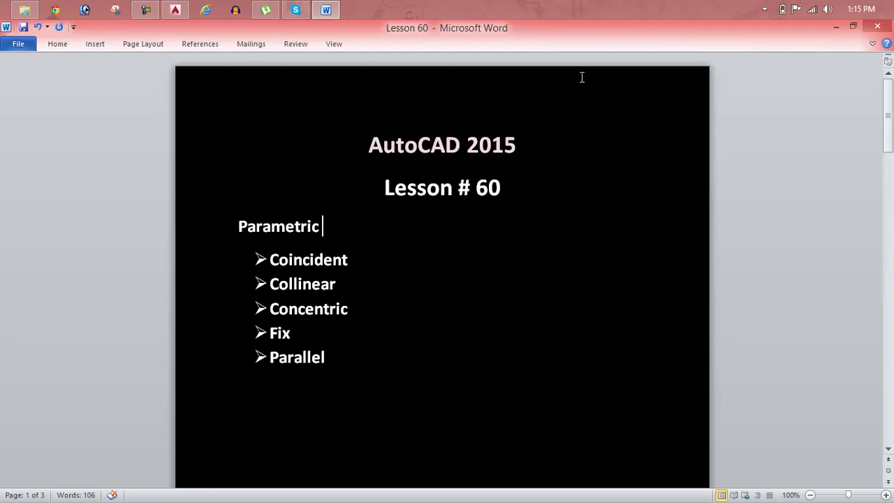
- Switch to the empty Drawing1.dwg drawing in AutoCAD 2015
{"action": "left_click", "coordinate": [176, 11]}
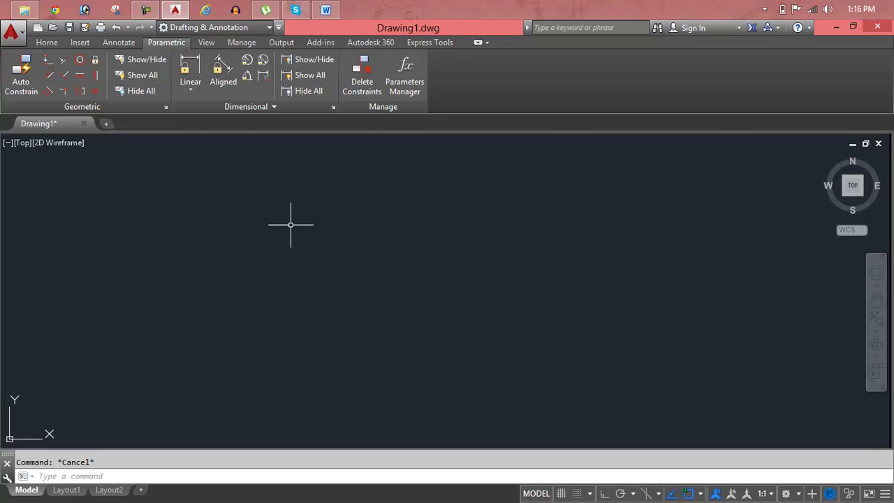
- Draw two unconnected sloping lines with the LINE command, the second below the first
{"action": "type", "text": "l"}
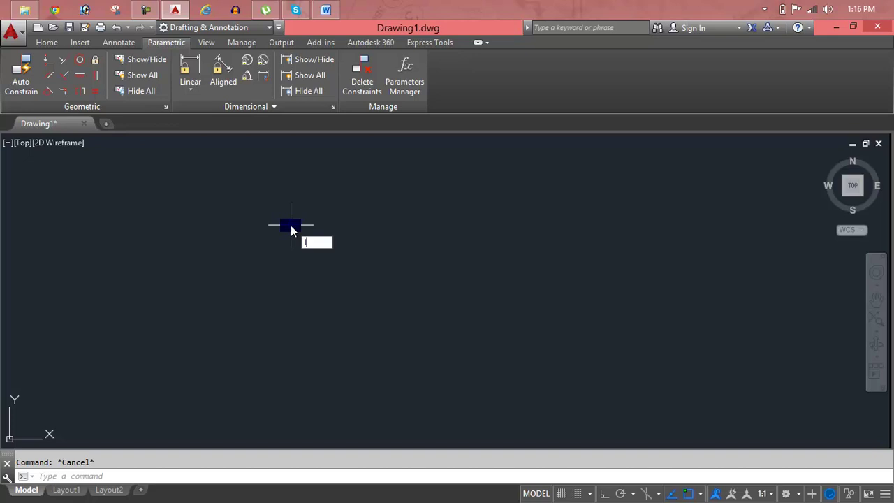
{"action": "key", "text": "Return"}
{"action": "left_click", "coordinate": [291, 240]}
{"action": "left_click", "coordinate": [549, 174]}
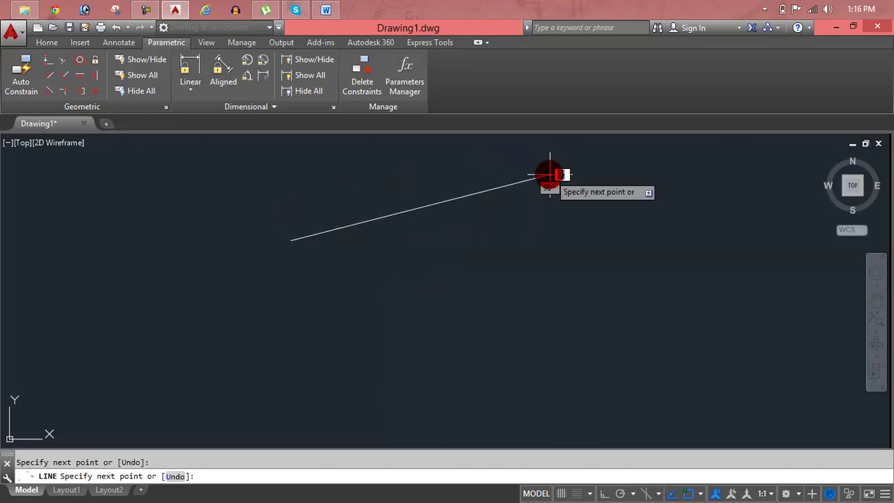
{"action": "key", "text": "Escape"}
{"action": "key", "text": "Return"}
{"action": "left_click", "coordinate": [388, 336]}
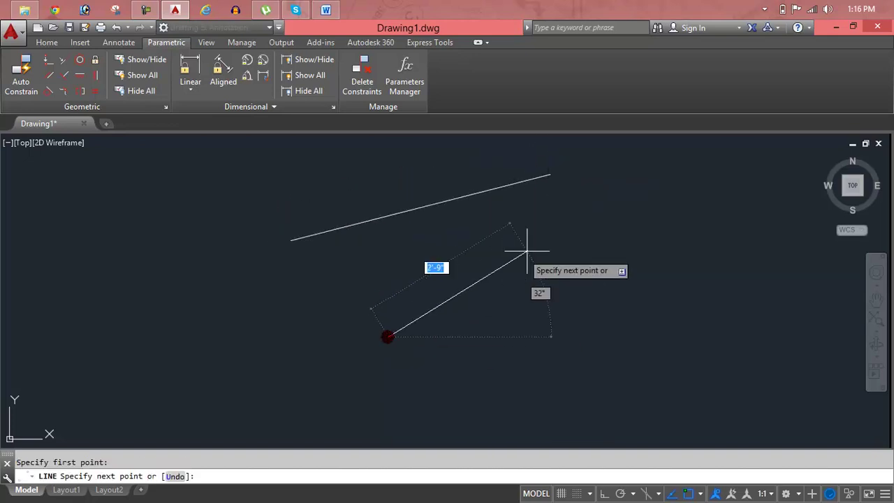
{"action": "left_click", "coordinate": [566, 240]}
{"action": "key", "text": "Escape"}
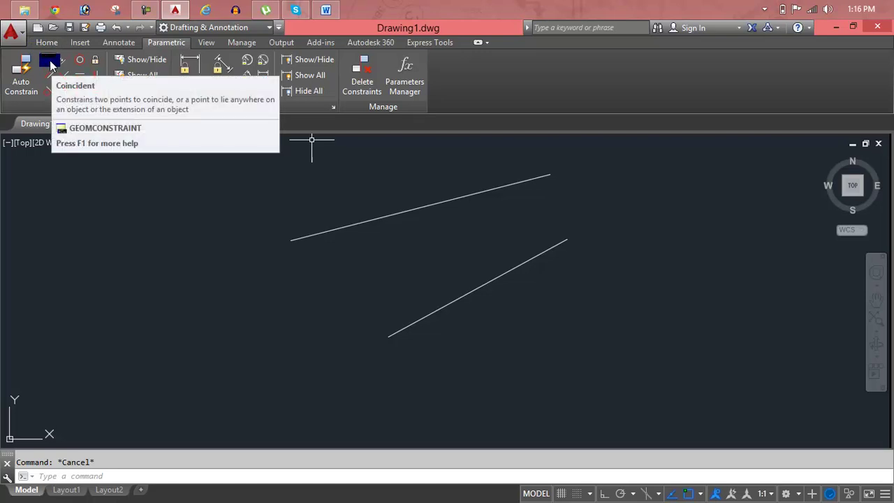
{"action": "left_click", "coordinate": [50, 64]}
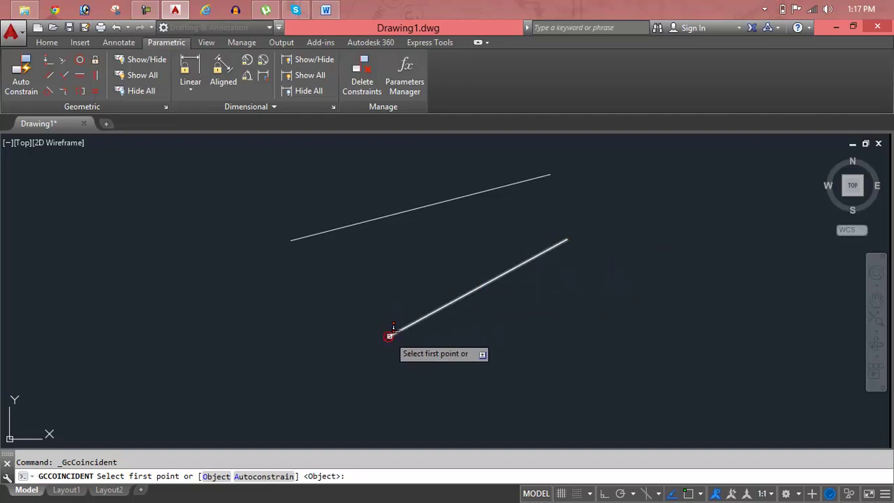
{"action": "left_click", "coordinate": [390, 335]}
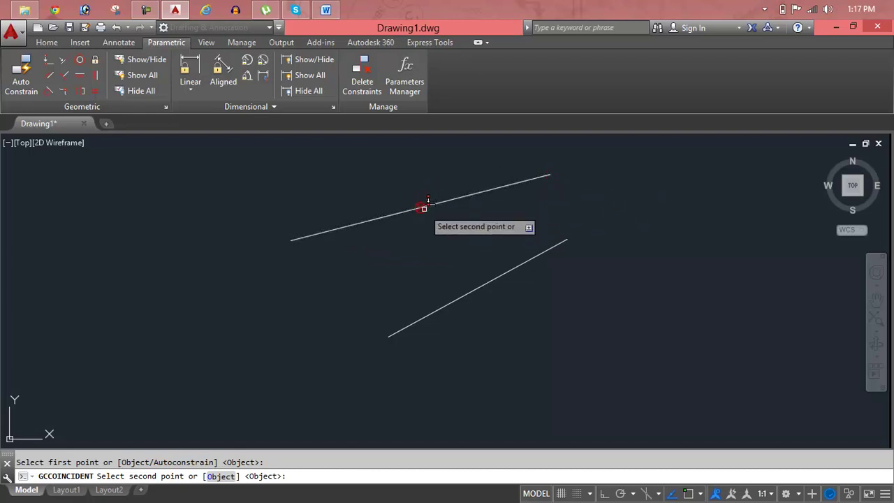
{"action": "left_click", "coordinate": [424, 208]}
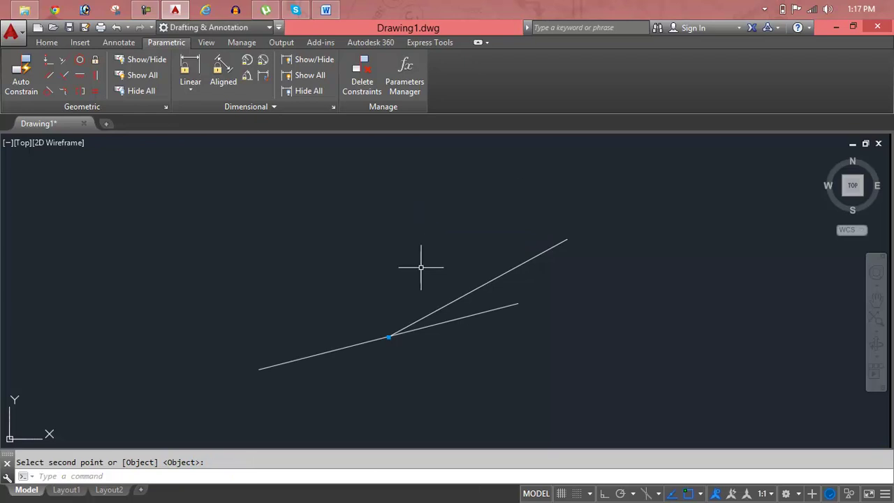
{"action": "middle_click_drag", "start_coordinate": [420, 296], "coordinate": [430, 220]}
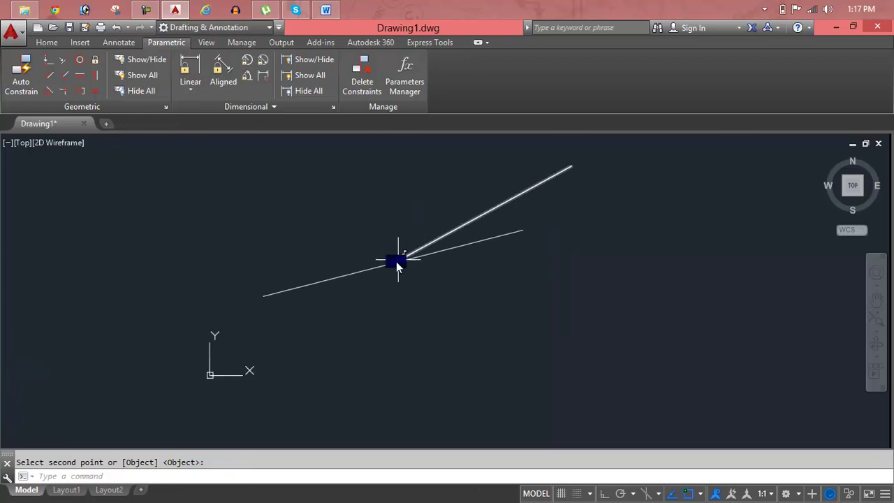
{"action": "key", "text": "Escape"}
{"action": "left_click", "coordinate": [571, 165]}
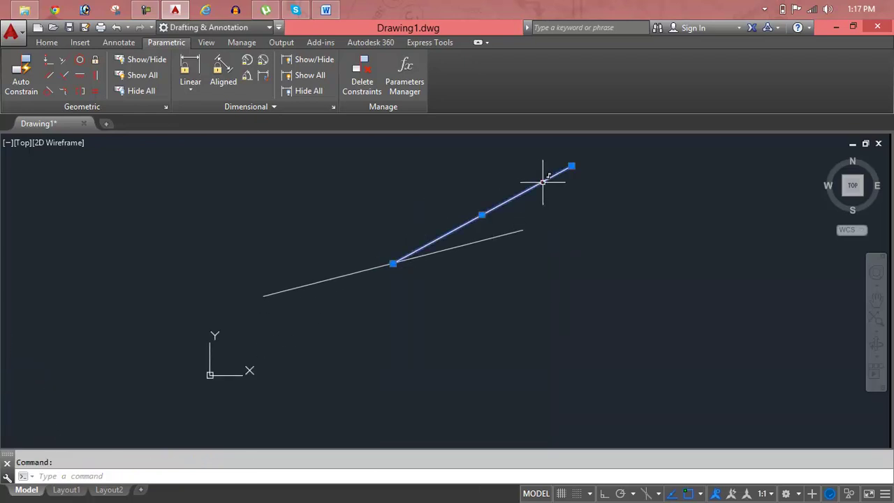
{"action": "left_click", "coordinate": [571, 165]}
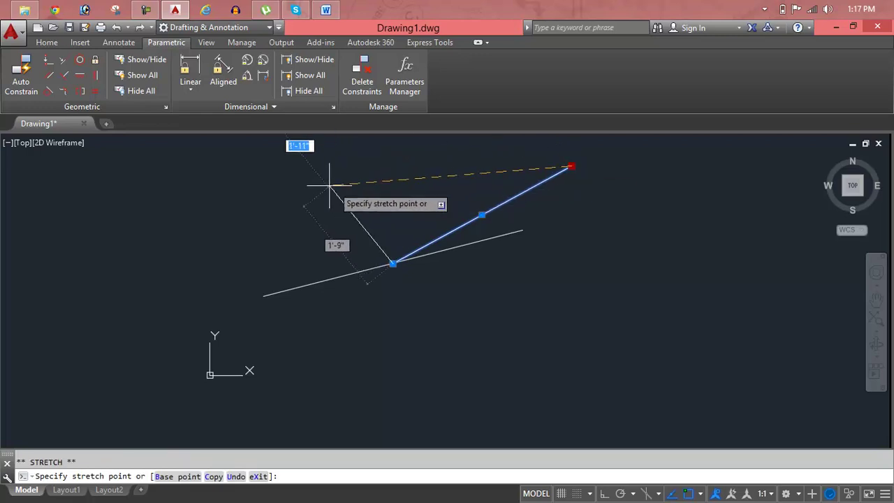
{"action": "left_click", "coordinate": [265, 179]}
{"action": "scroll", "coordinate": [326, 213], "scroll_direction": "up", "scroll_amount": 3}
{"action": "scroll", "coordinate": [327, 211], "scroll_direction": "down", "scroll_amount": 1}
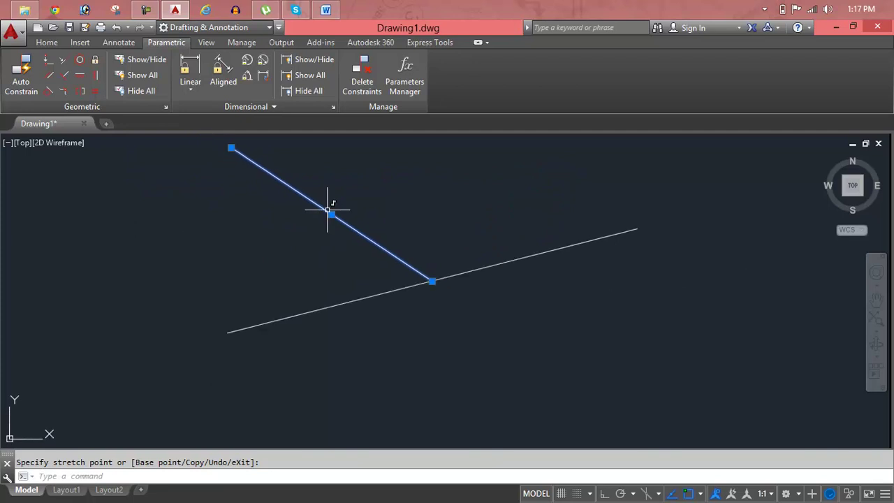
{"action": "left_click", "coordinate": [432, 281]}
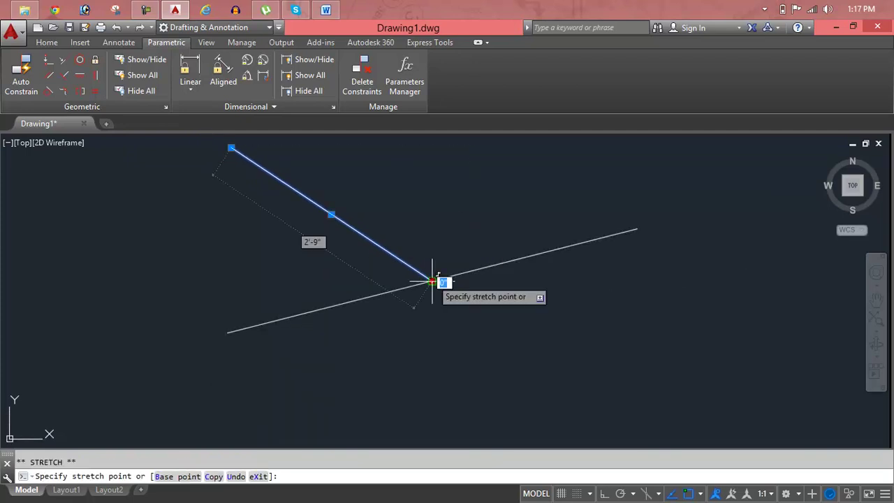
{"action": "left_click", "coordinate": [517, 221]}
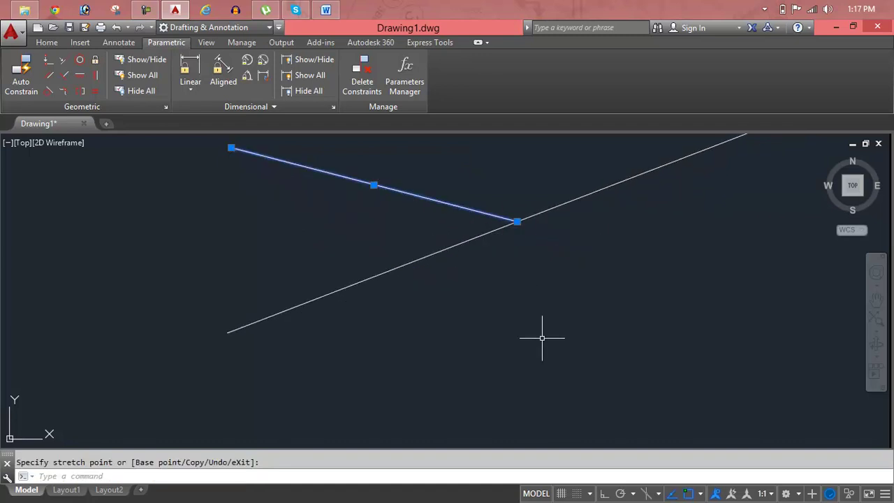
{"action": "left_click", "coordinate": [364, 280]}
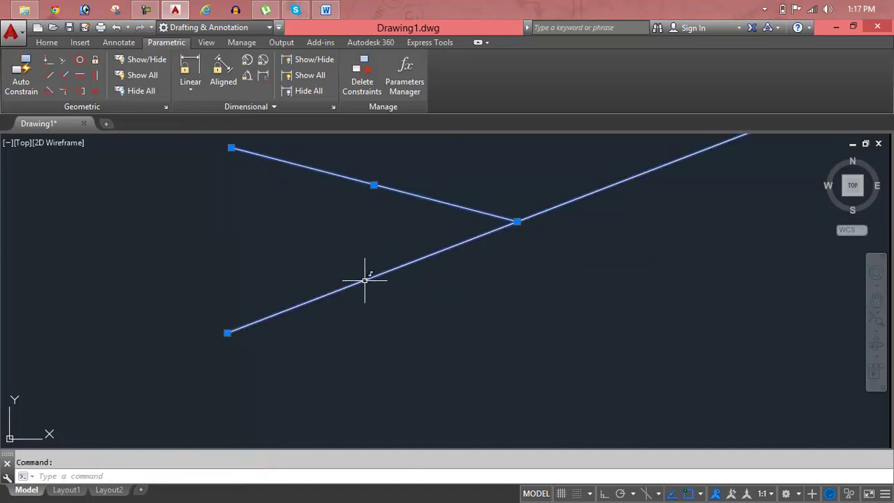
{"action": "left_click", "coordinate": [227, 332]}
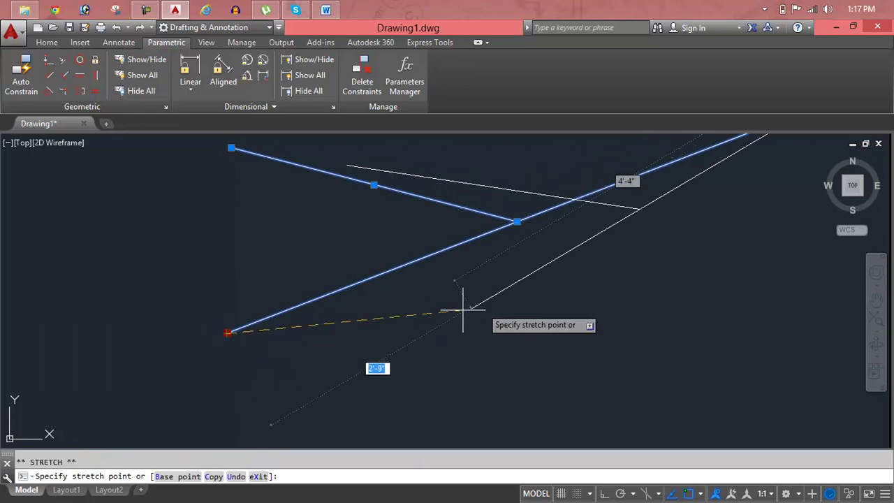
{"action": "left_click", "coordinate": [297, 333]}
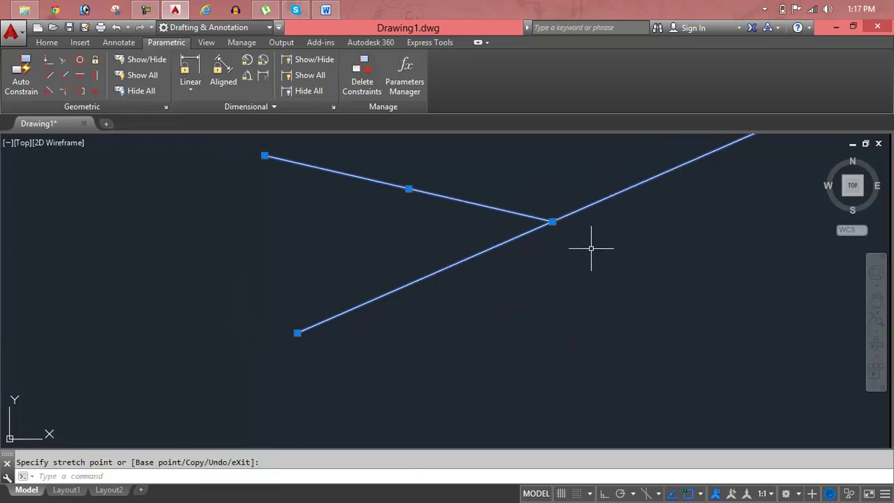
{"action": "scroll", "coordinate": [591, 248], "scroll_direction": "down", "scroll_amount": 3}
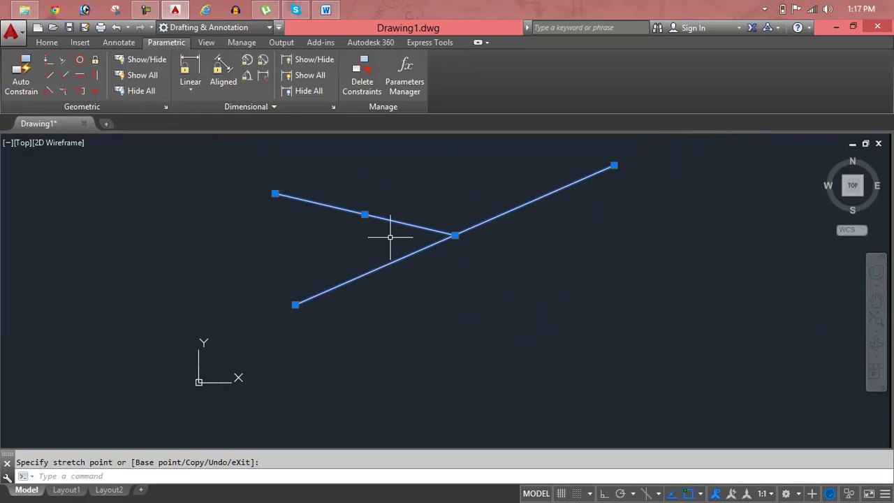
{"action": "key", "text": "ctrl+z"}
{"action": "key", "text": "ctrl+z"}
{"action": "key", "text": "ctrl+z"}
{"action": "key", "text": "ctrl+z"}
{"action": "key", "text": "ctrl+z"}
{"action": "key", "text": "ctrl+z"}
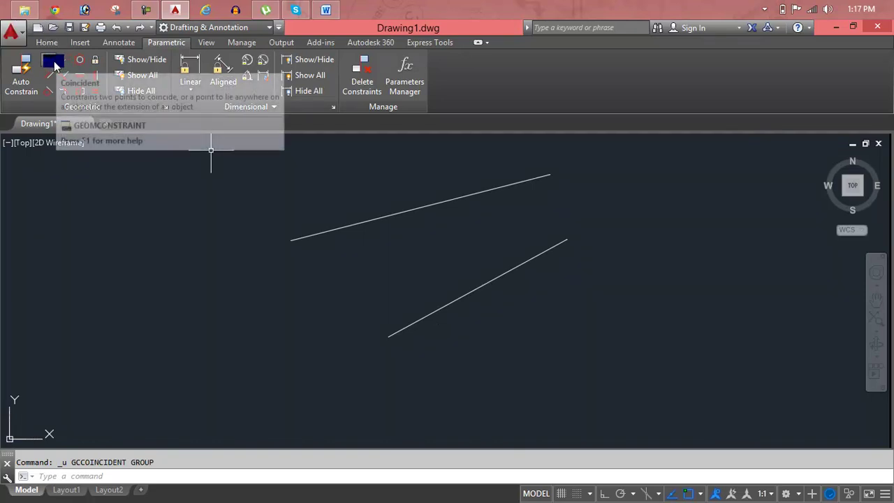
- Apply a Coincident constraint joining the top line's left endpoint to the lower line's left endpoint
{"action": "left_click", "coordinate": [48, 60]}
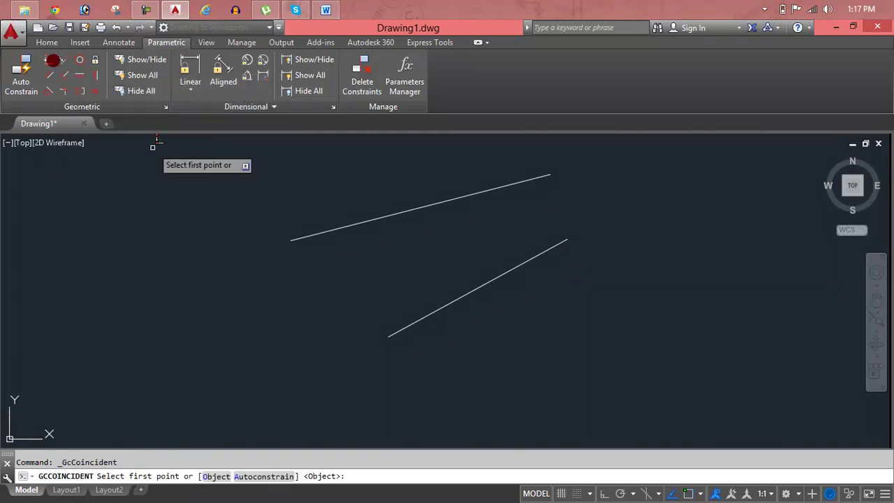
{"action": "left_click", "coordinate": [292, 240]}
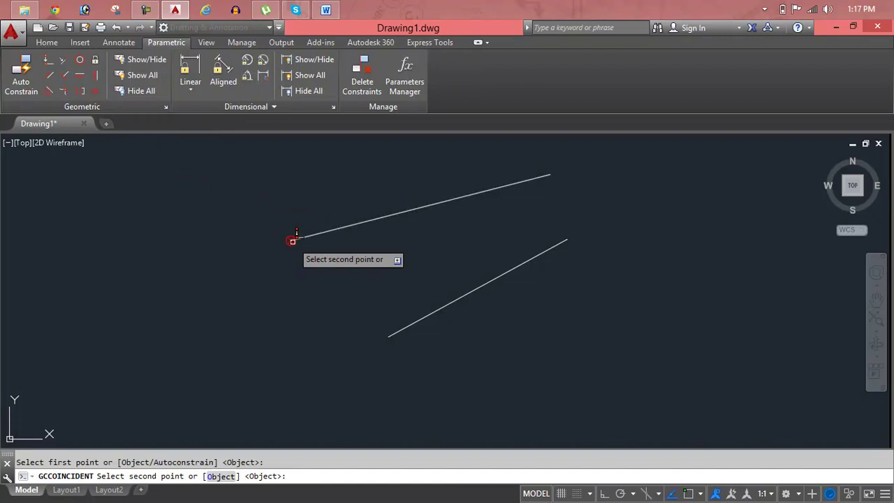
{"action": "left_click", "coordinate": [389, 336]}
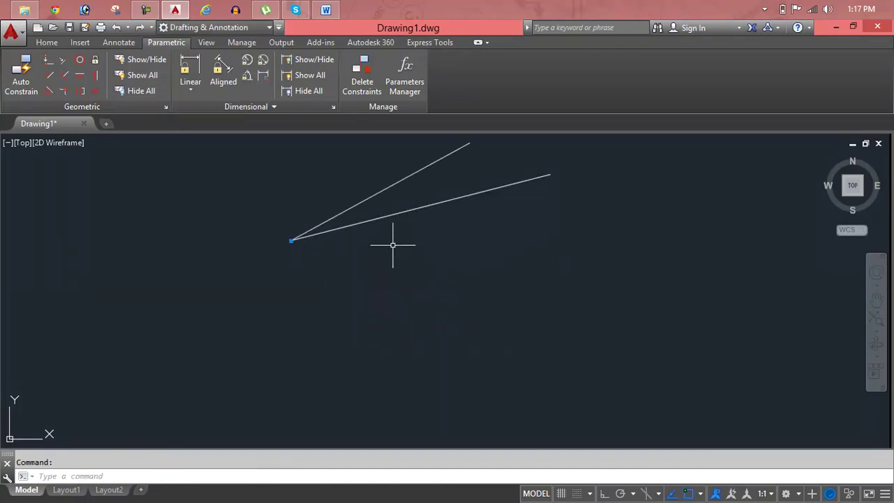
- Try stretching the upper line's right endpoint, then cancel and deselect
{"action": "middle_click_drag", "start_coordinate": [439, 175], "coordinate": [385, 209]}
{"action": "left_click", "coordinate": [383, 195]}
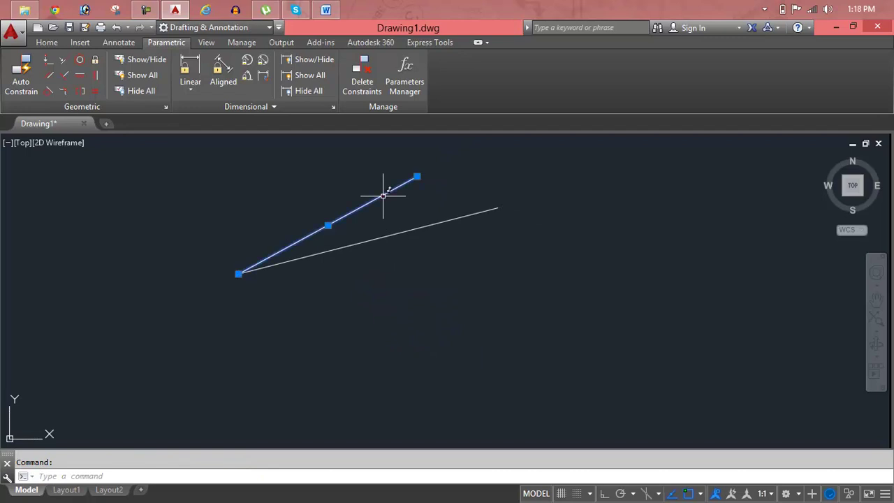
{"action": "left_click", "coordinate": [417, 176]}
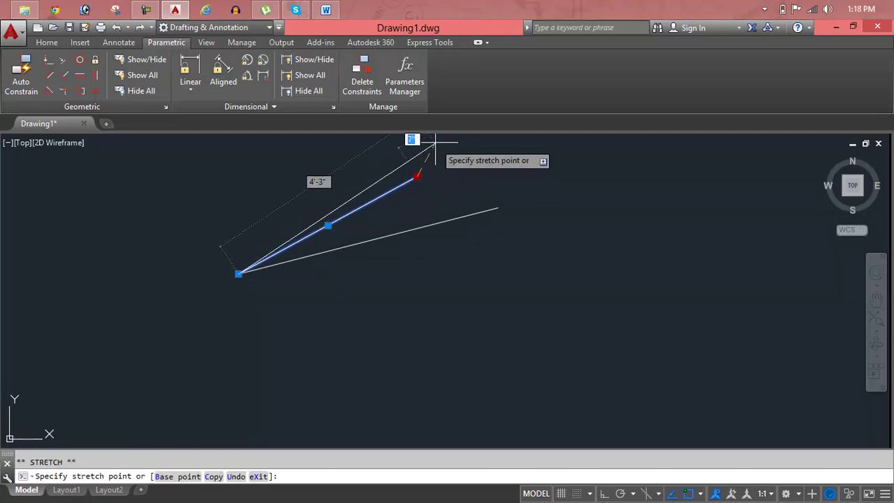
{"action": "left_click", "coordinate": [542, 280]}
{"action": "key", "text": "Escape"}
{"action": "key", "text": "Escape"}
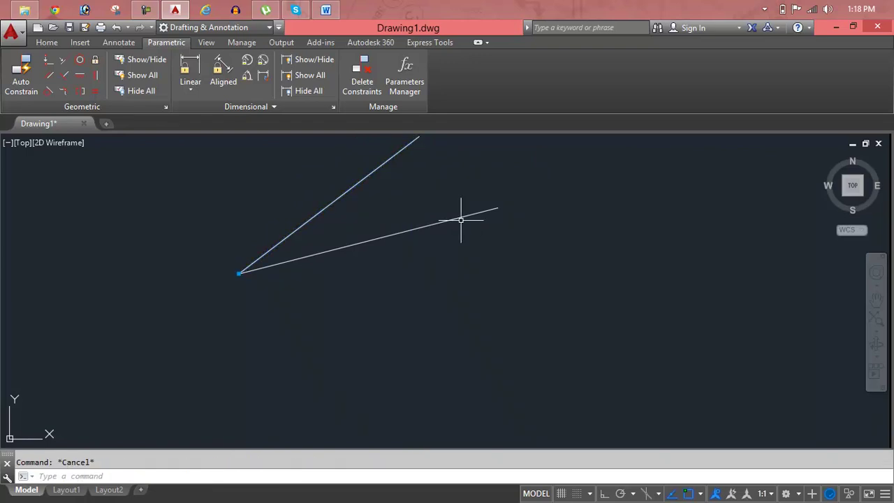
- Stretch the lower line's right endpoint further down and to the right
{"action": "left_click", "coordinate": [461, 217]}
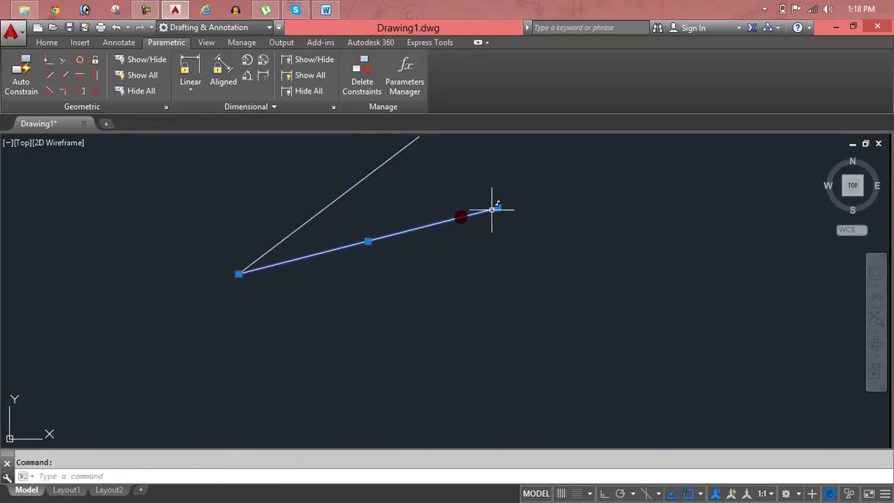
{"action": "left_click", "coordinate": [497, 207]}
{"action": "left_click", "coordinate": [540, 292]}
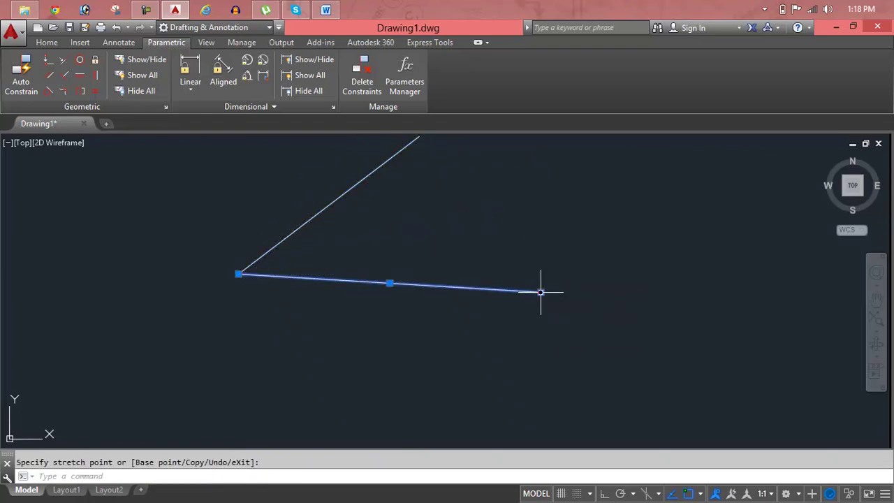
{"action": "key", "text": "Escape"}
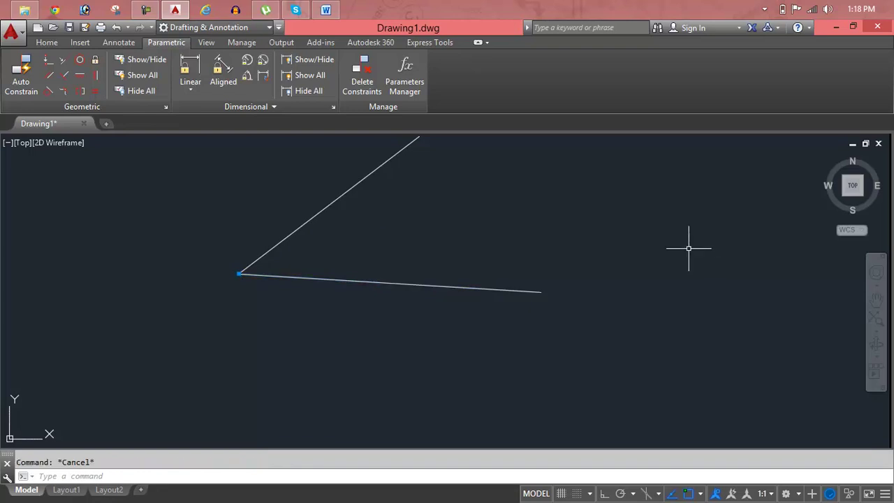
- Crossing-select all the existing lines and delete them
{"action": "left_click", "coordinate": [507, 233]}
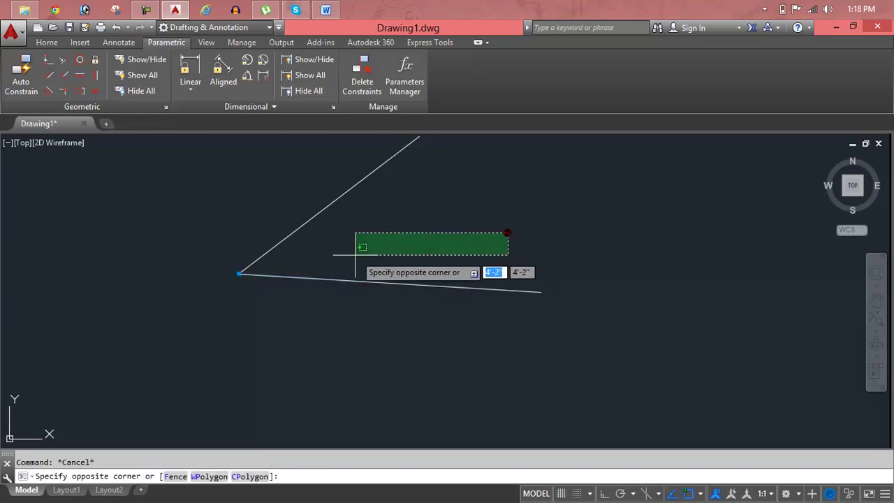
{"action": "left_click", "coordinate": [193, 314]}
{"action": "key", "text": "Delete"}
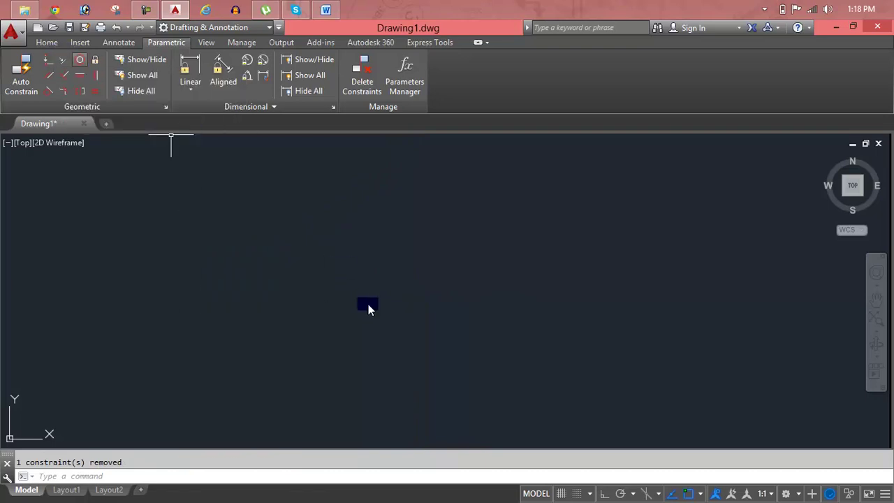
- Draw two separate unaligned segments, one from lower left to centre, one toward upper right
{"action": "type", "text": "l"}
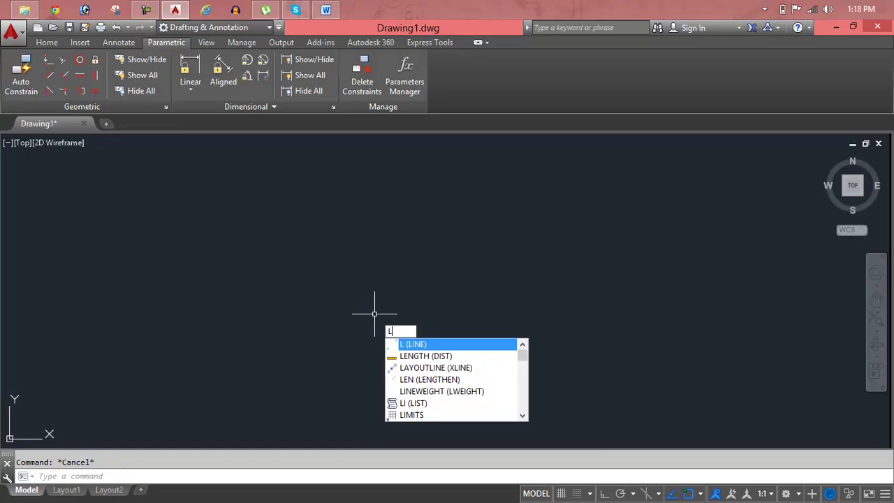
{"action": "key", "text": "Return"}
{"action": "left_click", "coordinate": [364, 324]}
{"action": "left_click", "coordinate": [478, 264]}
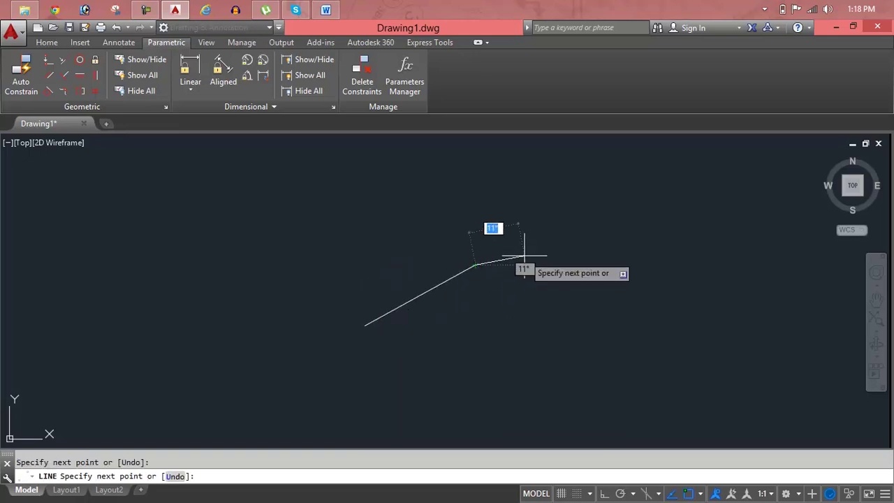
{"action": "key", "text": "Return"}
{"action": "key", "text": "Return"}
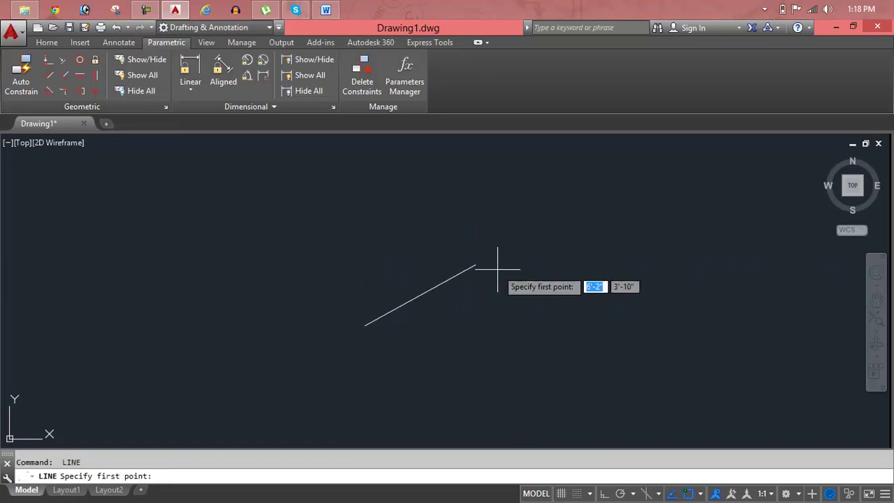
{"action": "left_click", "coordinate": [498, 267]}
{"action": "left_click", "coordinate": [794, 228]}
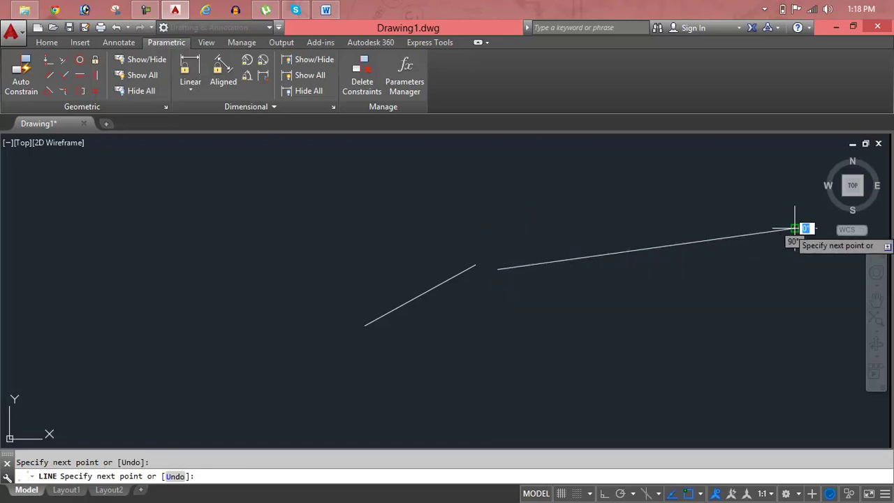
{"action": "key", "text": "Escape"}
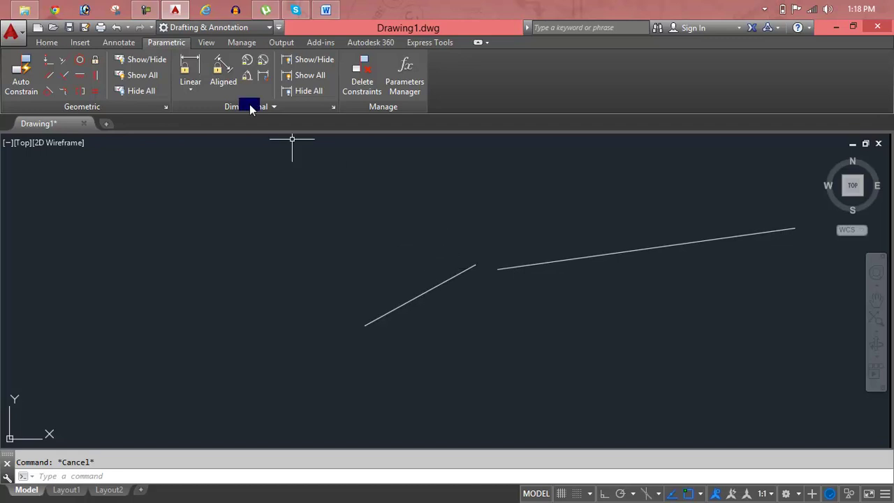
- Apply a Collinear constraint, aligning the right line with the left line
{"action": "left_click", "coordinate": [68, 61]}
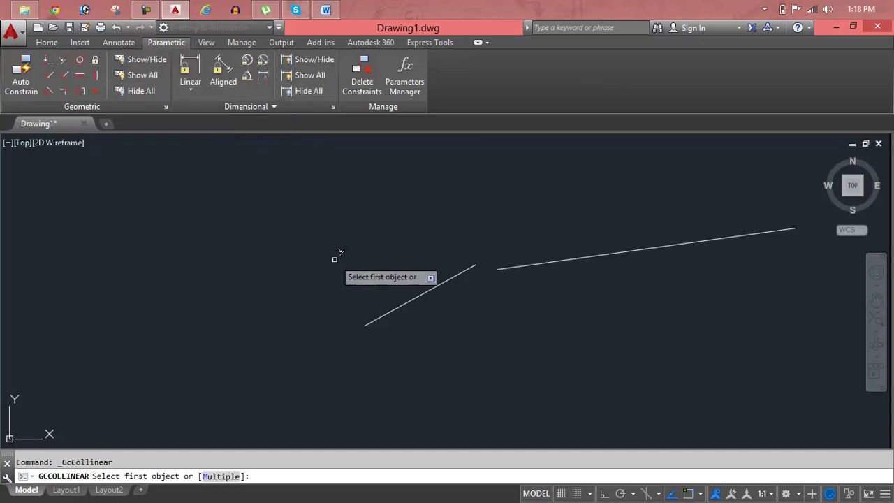
{"action": "left_click", "coordinate": [455, 276]}
{"action": "left_click", "coordinate": [513, 268]}
- Pan to recentre the lines and test the upper line's endpoint grip, then cancel
{"action": "scroll", "coordinate": [574, 256], "scroll_direction": "down", "scroll_amount": 1}
{"action": "middle_click_drag", "start_coordinate": [593, 256], "coordinate": [493, 296]}
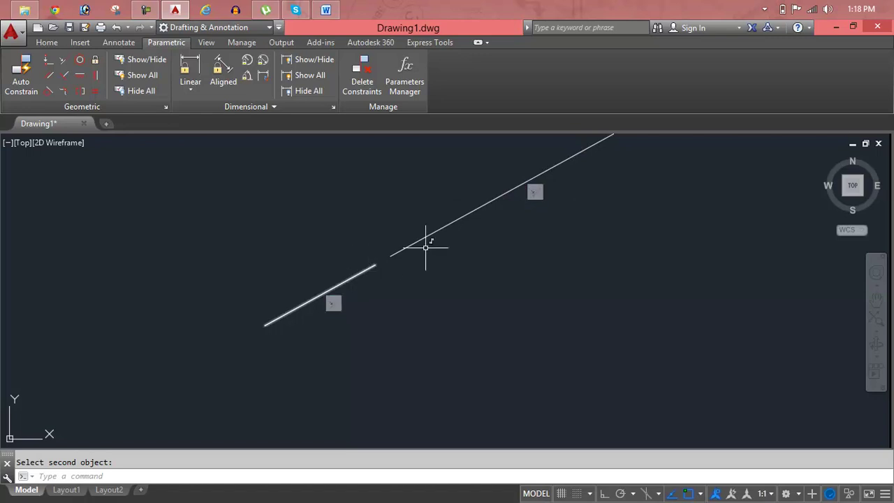
{"action": "left_click", "coordinate": [401, 249]}
{"action": "left_click", "coordinate": [389, 257]}
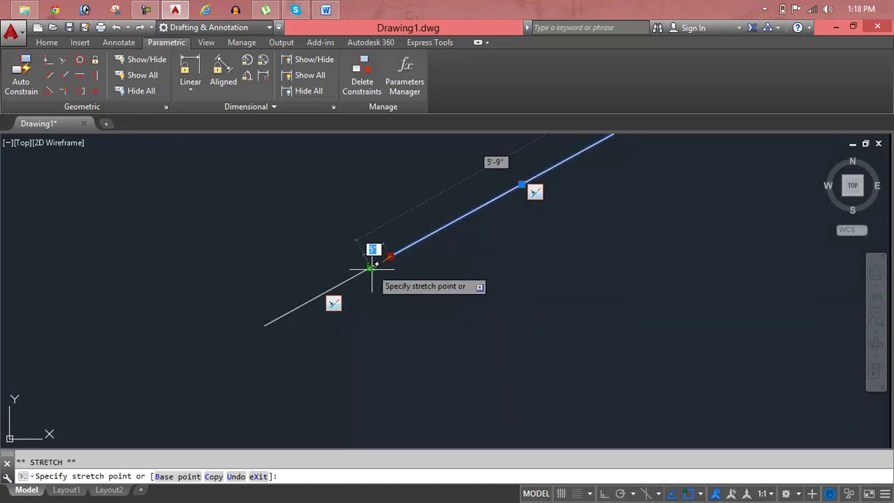
{"action": "key", "text": "Escape"}
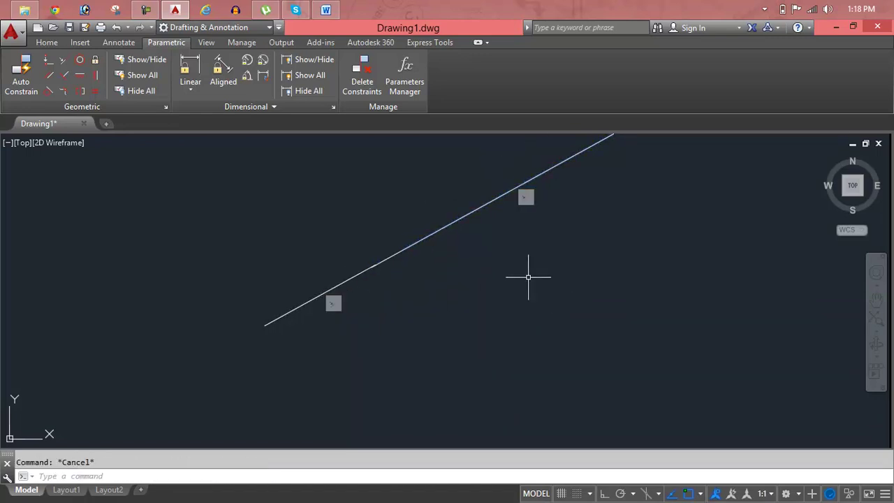
{"action": "scroll", "coordinate": [512, 270], "scroll_direction": "down", "scroll_amount": 2}
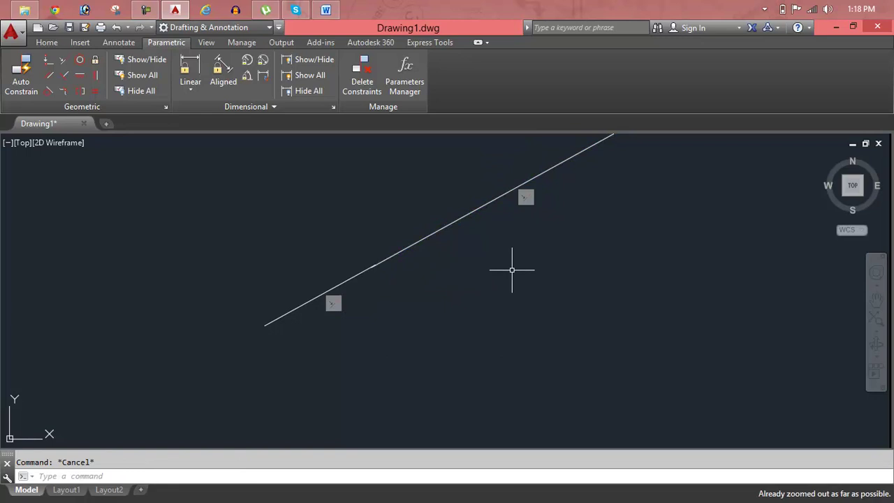
- Stretch the upper line's endpoint and midpoint grips to show its collinear partner follows
{"action": "left_click", "coordinate": [460, 221]}
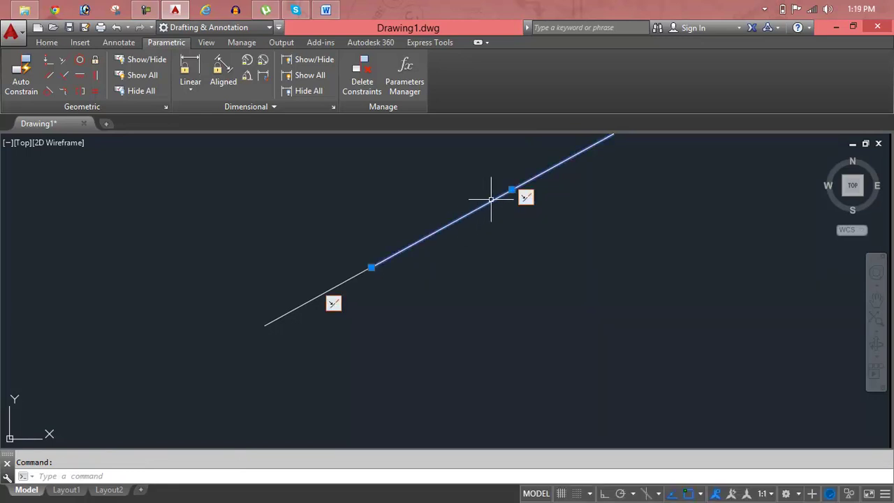
{"action": "left_click", "coordinate": [514, 191]}
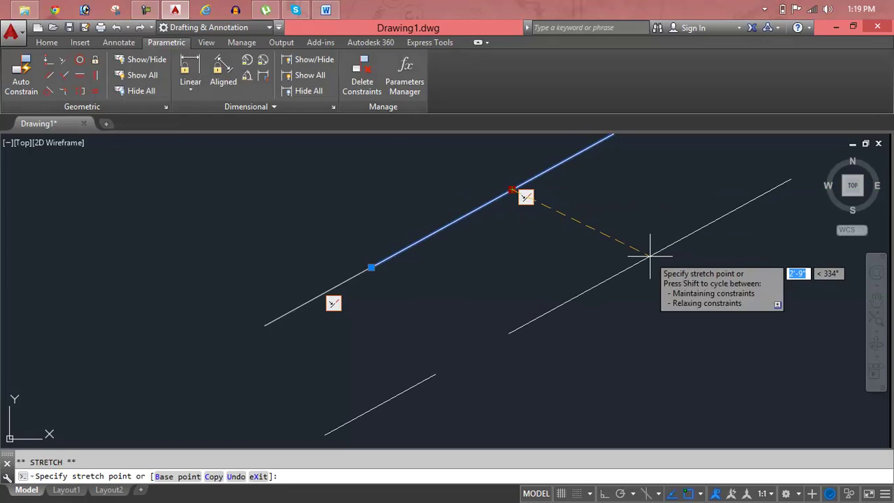
{"action": "left_click", "coordinate": [650, 256]}
{"action": "left_click", "coordinate": [650, 256]}
{"action": "left_click", "coordinate": [595, 238]}
{"action": "key", "text": "Escape"}
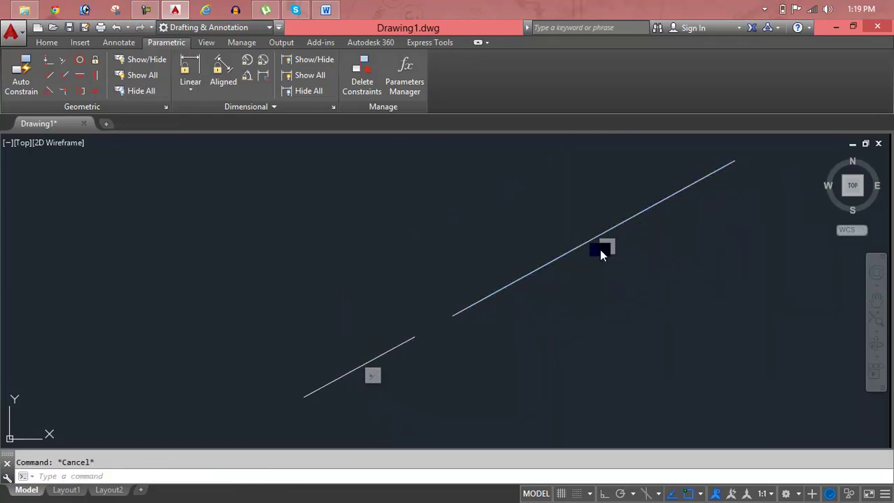
- Select each collinear line with a crossing window and delete both
{"action": "left_click", "coordinate": [635, 302]}
{"action": "left_click", "coordinate": [419, 326]}
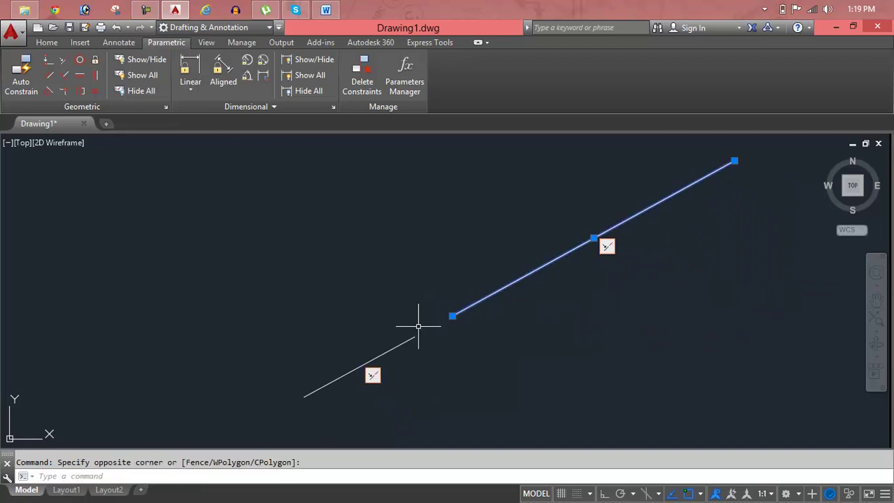
{"action": "key", "text": "Delete"}
{"action": "left_click", "coordinate": [419, 326]}
{"action": "left_click", "coordinate": [389, 363]}
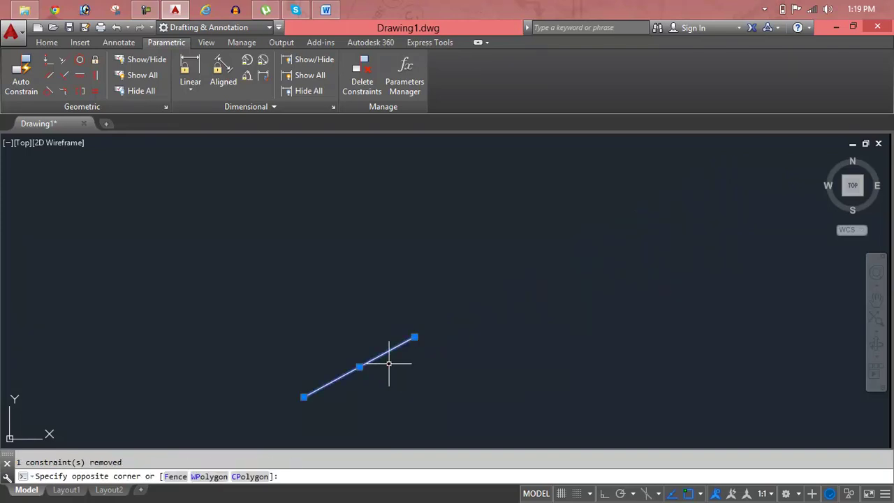
{"action": "key", "text": "Delete"}
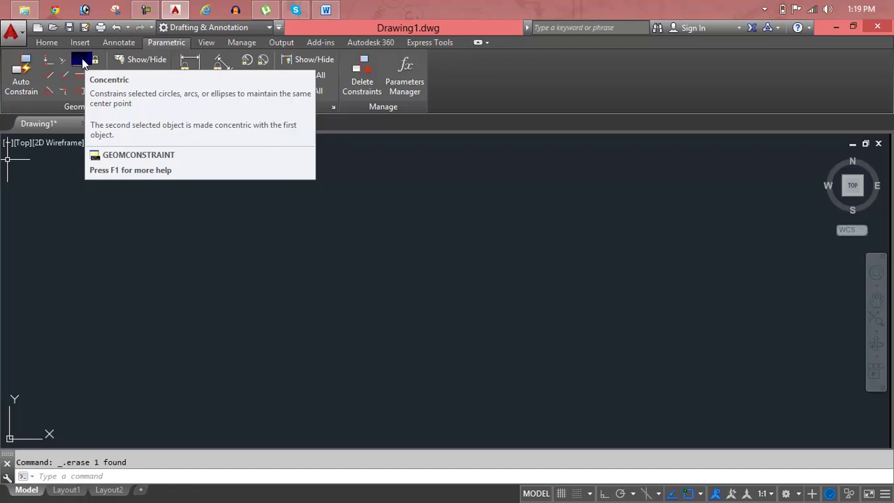
- Start a Concentric constraint, then cancel it
{"action": "left_click", "coordinate": [82, 64]}
{"action": "left_click", "coordinate": [308, 190]}
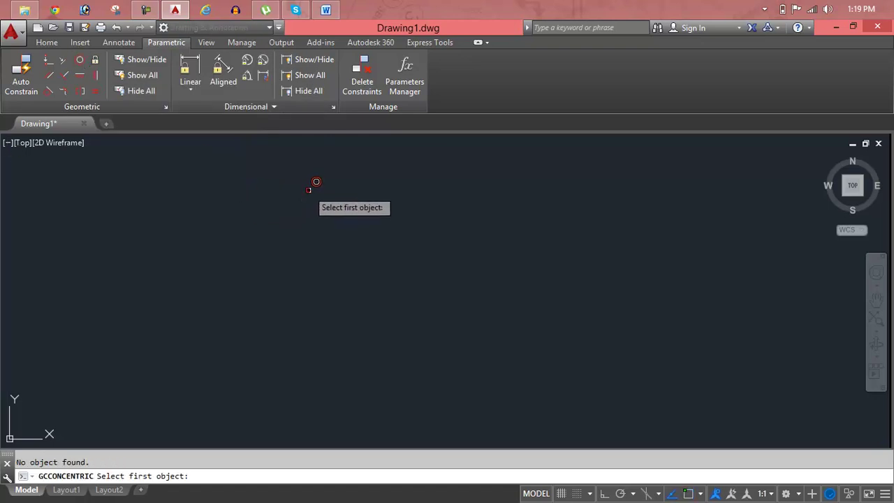
{"action": "key", "text": "Escape"}
- Draw two circles with CIRCLE: a larger one upper left, a smaller one below right
{"action": "type", "text": "c"}
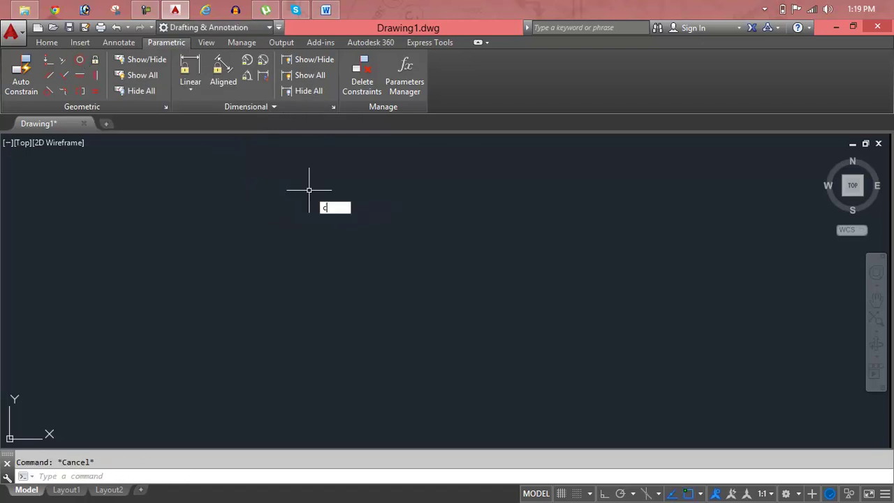
{"action": "key", "text": "Return"}
{"action": "left_click", "coordinate": [304, 190]}
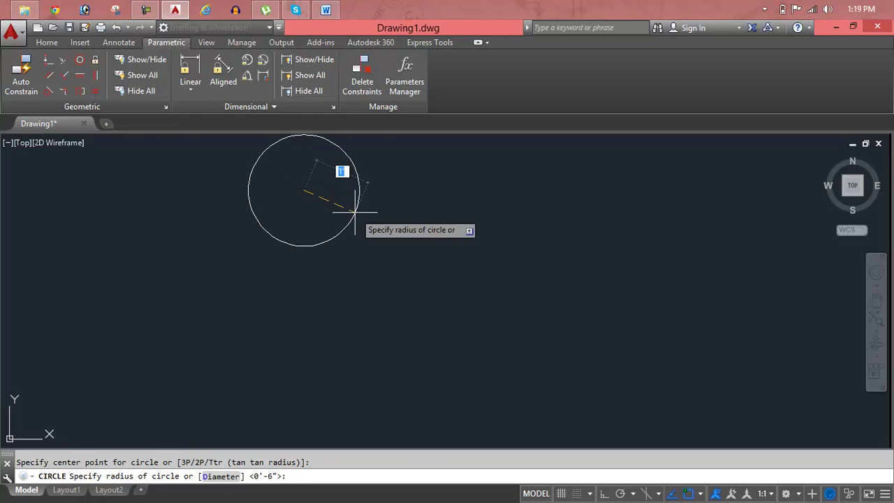
{"action": "left_click", "coordinate": [355, 212]}
{"action": "type", "text": "c"}
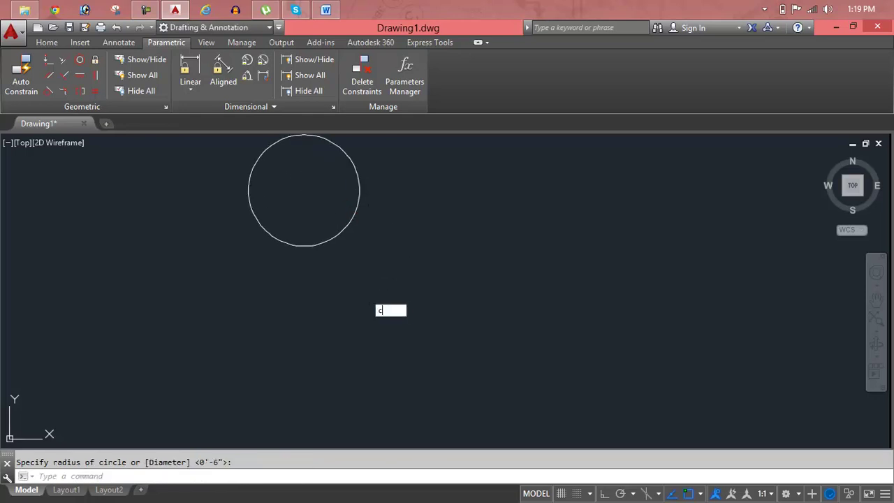
{"action": "key", "text": "Return"}
{"action": "left_click", "coordinate": [363, 292]}
{"action": "left_click", "coordinate": [396, 307]}
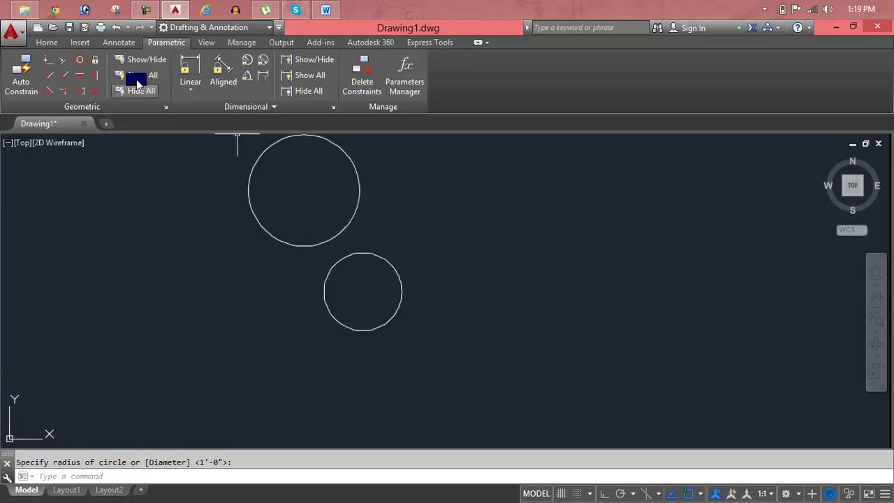
- Apply a Concentric constraint, centring the upper circle on the lower circle
{"action": "left_click", "coordinate": [77, 62]}
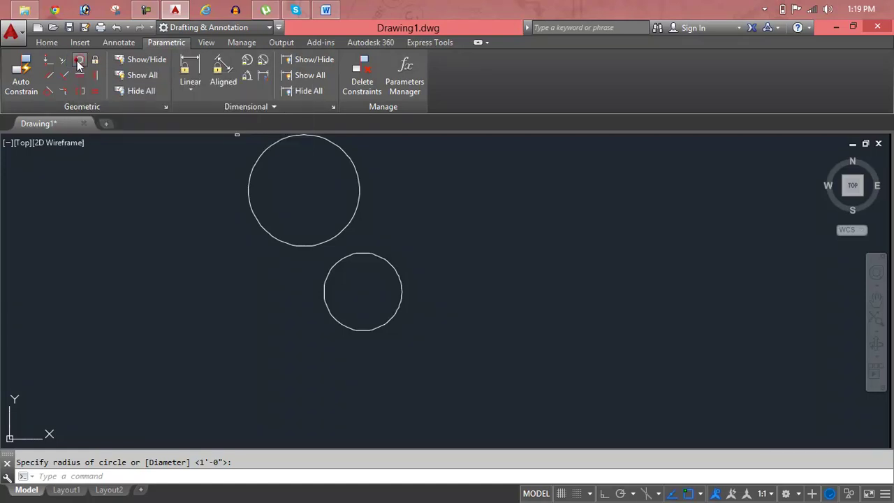
{"action": "left_click", "coordinate": [381, 257]}
{"action": "left_click", "coordinate": [359, 196]}
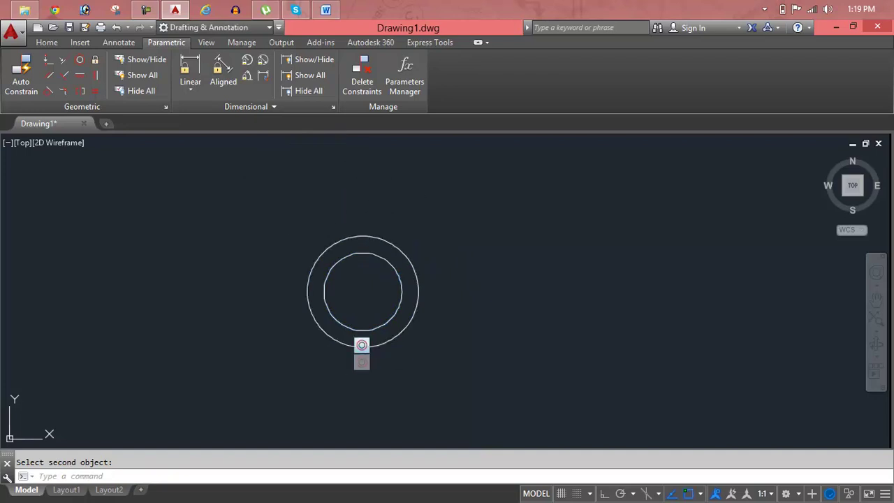
- Drag the circle's centre grip right, back to the middle, then up near the top
{"action": "left_click", "coordinate": [378, 250]}
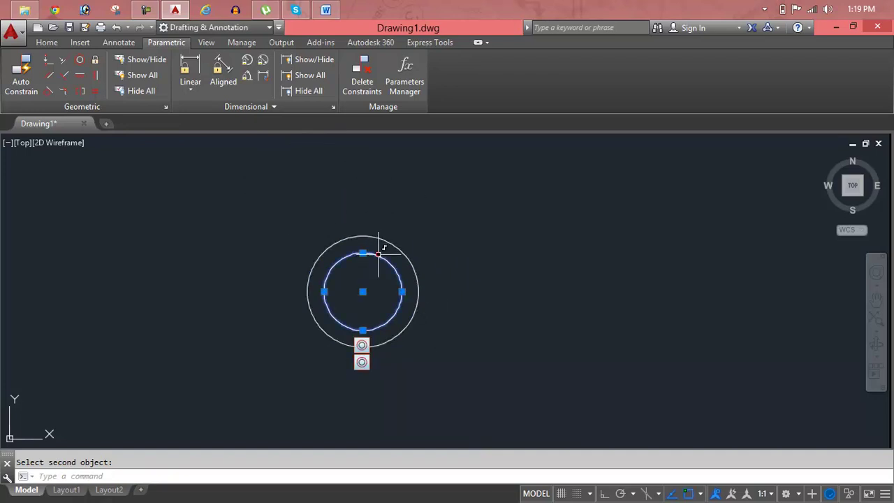
{"action": "left_click", "coordinate": [362, 292]}
{"action": "left_click", "coordinate": [519, 251]}
{"action": "left_click", "coordinate": [521, 251]}
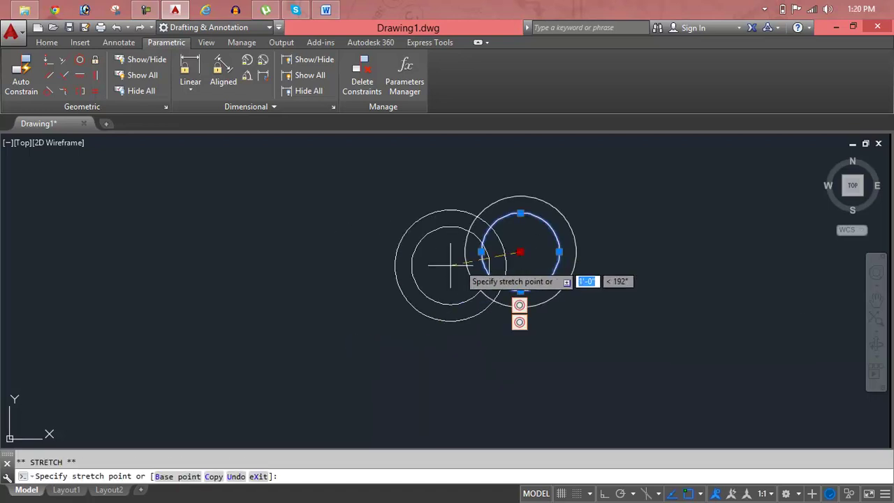
{"action": "left_click", "coordinate": [381, 281]}
{"action": "left_click", "coordinate": [382, 282]}
{"action": "left_click", "coordinate": [401, 214]}
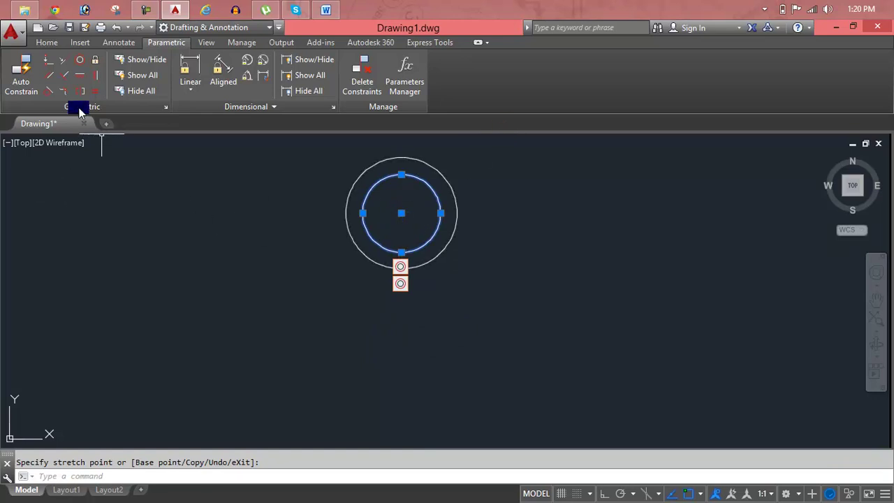
- Apply a Fix constraint to the inner circle and test dragging its centre left and right
{"action": "left_click", "coordinate": [96, 62]}
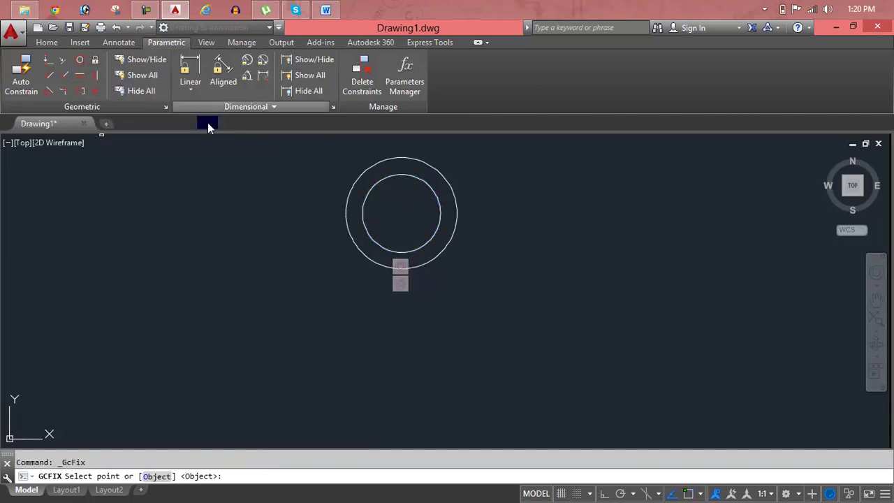
{"action": "left_click", "coordinate": [391, 253]}
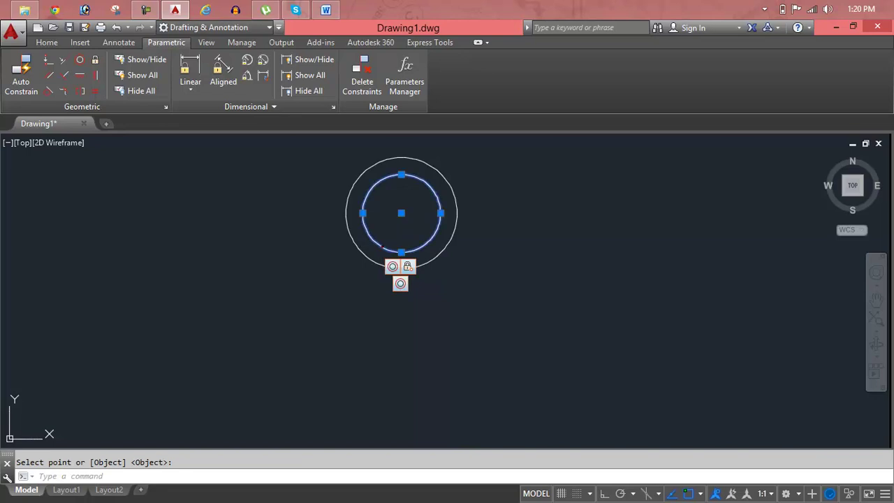
{"action": "left_click", "coordinate": [402, 224]}
{"action": "left_click", "coordinate": [402, 213]}
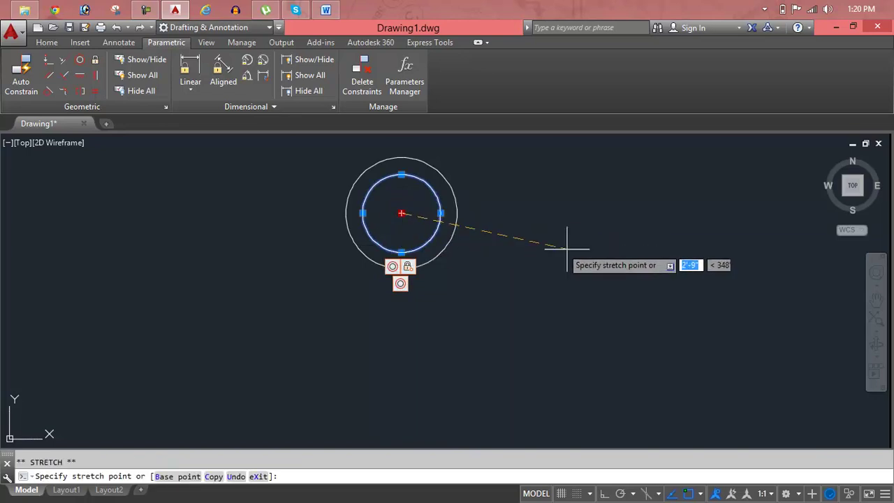
{"action": "left_click", "coordinate": [600, 256]}
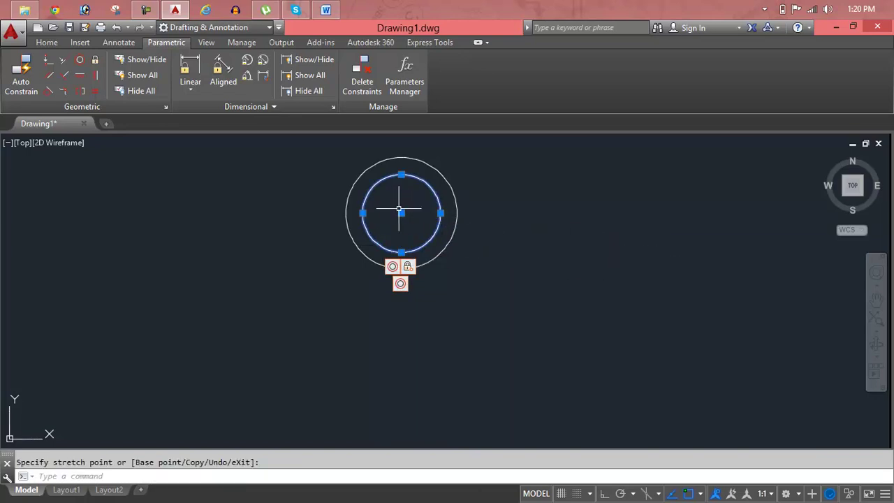
{"action": "left_click", "coordinate": [146, 231]}
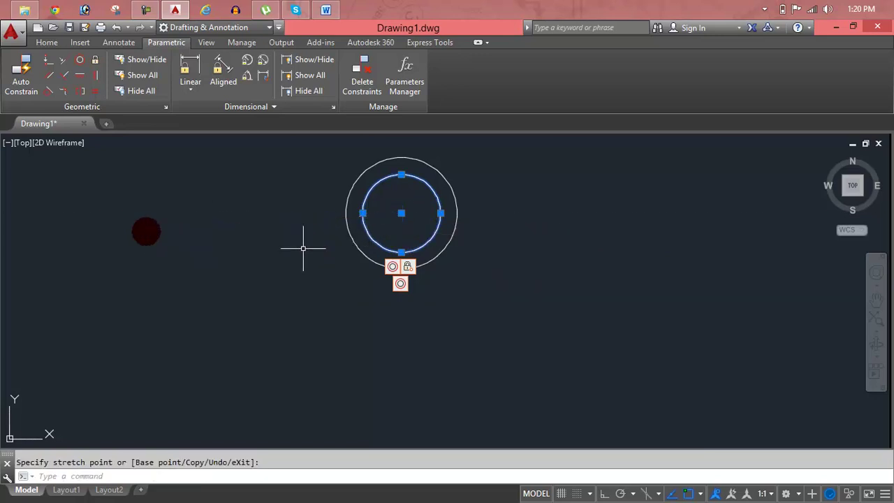
{"action": "left_click", "coordinate": [402, 249]}
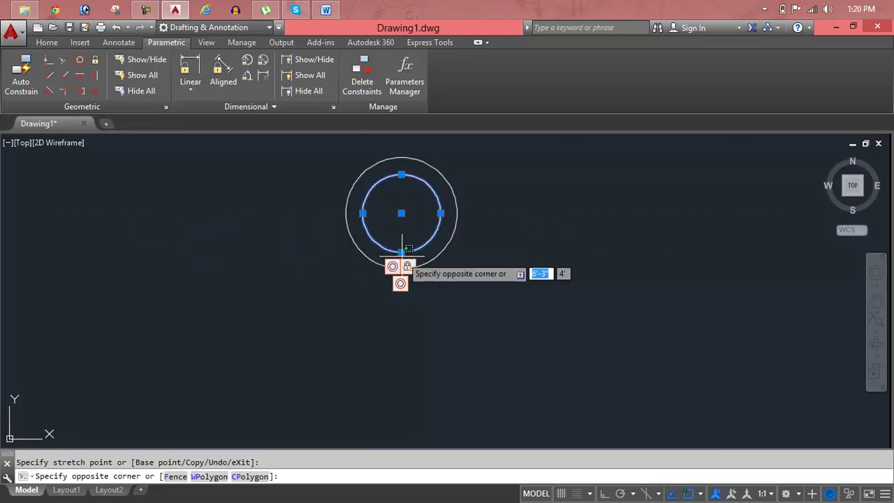
{"action": "left_click", "coordinate": [402, 249]}
{"action": "left_click", "coordinate": [535, 281]}
{"action": "left_click", "coordinate": [537, 283]}
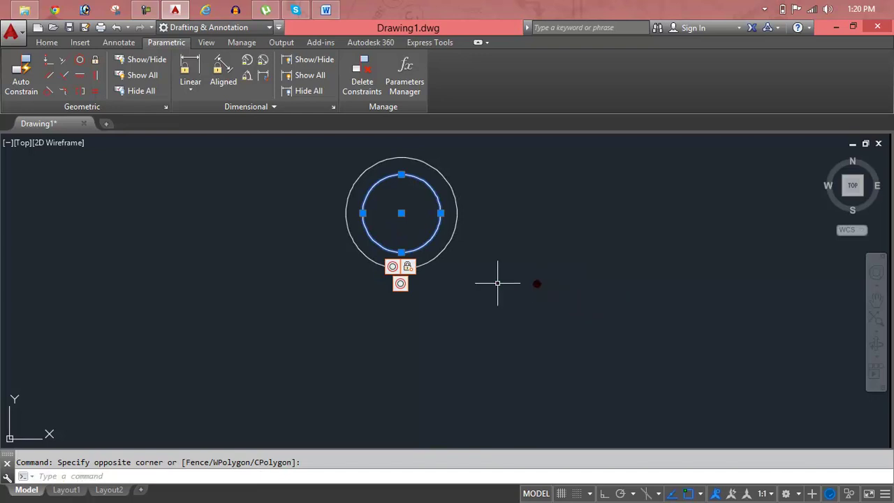
- Reapply Fix to the inner circle, dismiss the constraint-already-exists message, and retest moving it
{"action": "left_click", "coordinate": [95, 62]}
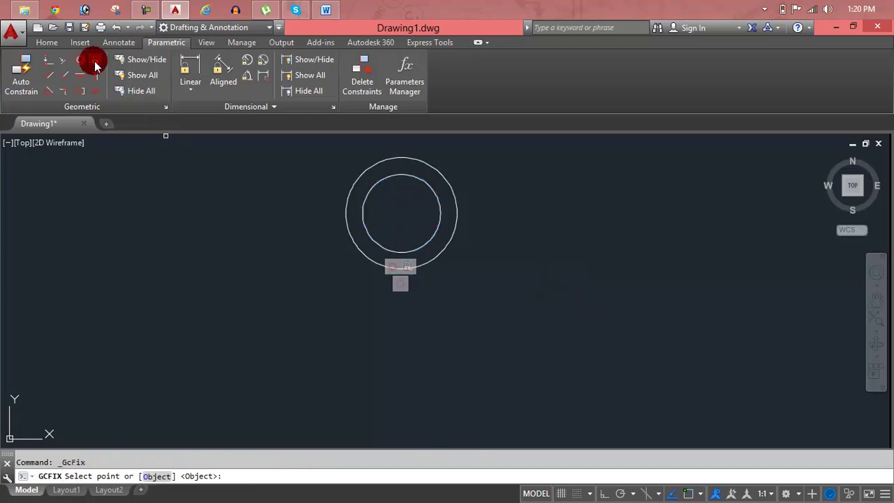
{"action": "left_click", "coordinate": [429, 242]}
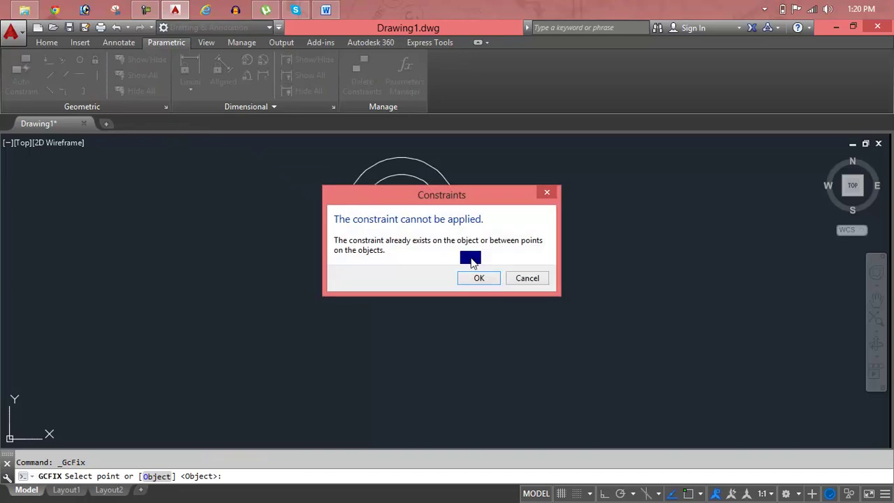
{"action": "left_click", "coordinate": [478, 279]}
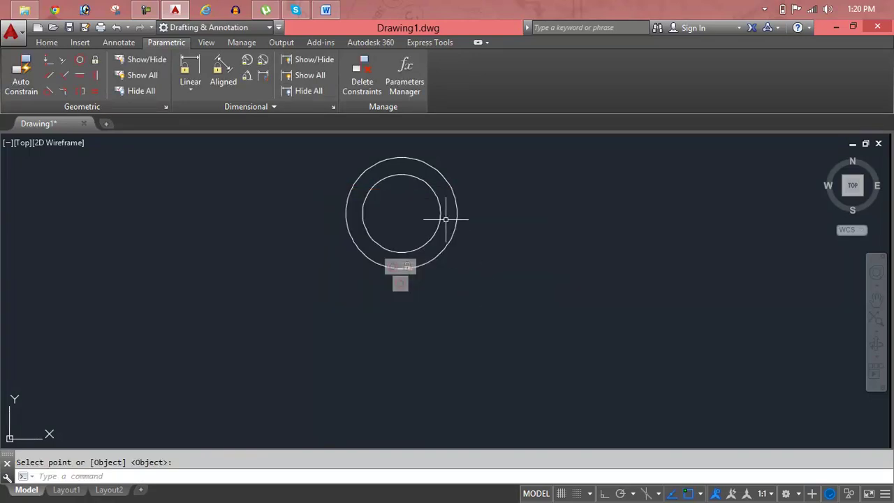
{"action": "key", "text": "Escape"}
{"action": "left_click", "coordinate": [438, 213]}
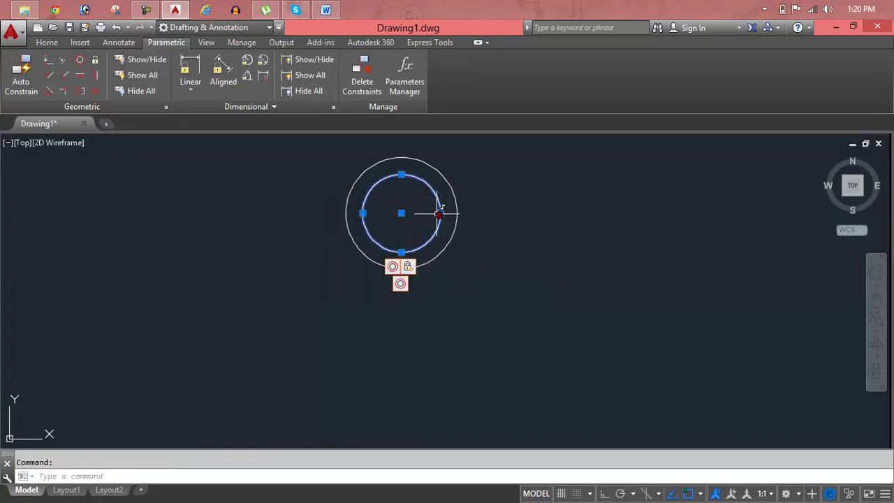
{"action": "left_click", "coordinate": [401, 213]}
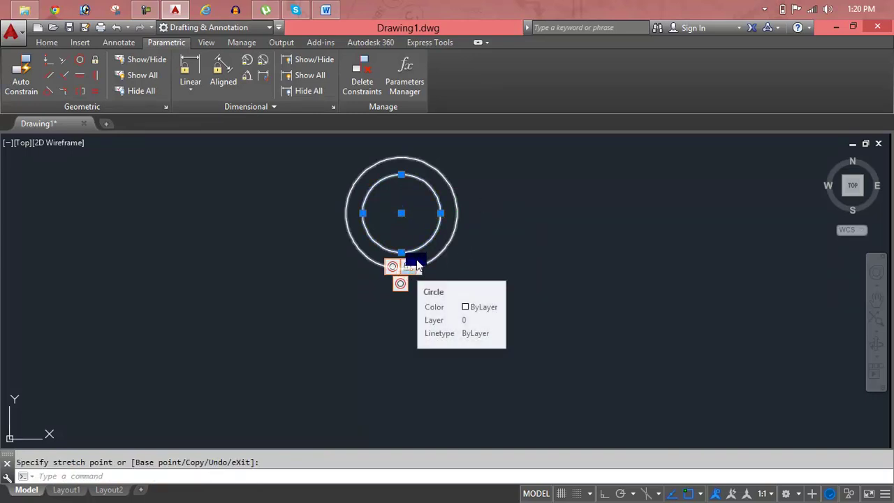
{"action": "left_click", "coordinate": [97, 62]}
- Attempt Fix once more, dismiss the error, hide constraint icons and try moving the circle again
{"action": "left_click", "coordinate": [96, 62]}
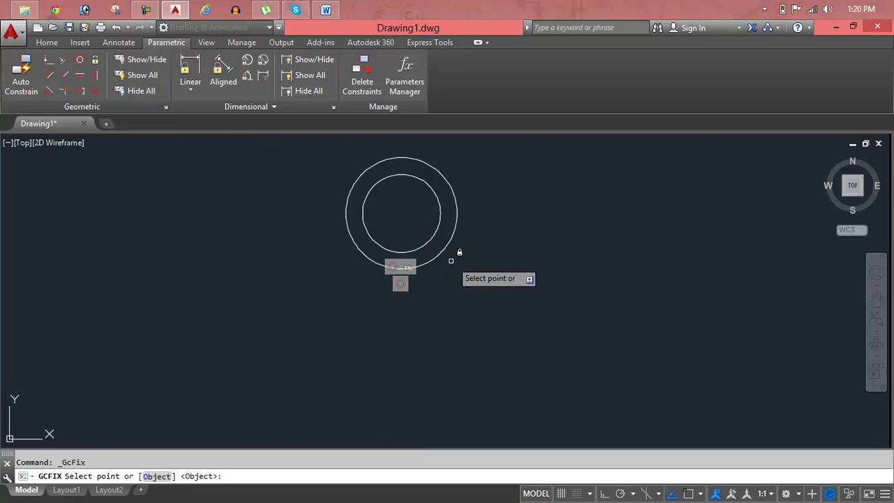
{"action": "left_click", "coordinate": [429, 238]}
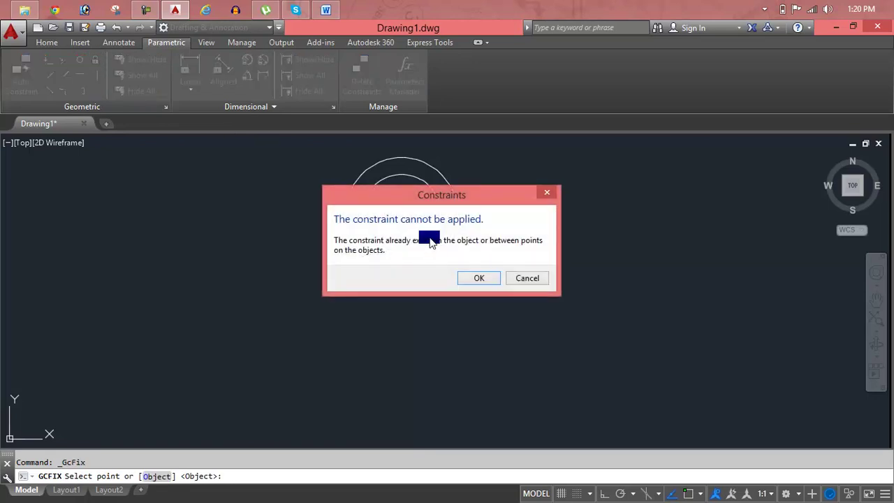
{"action": "left_click", "coordinate": [477, 283]}
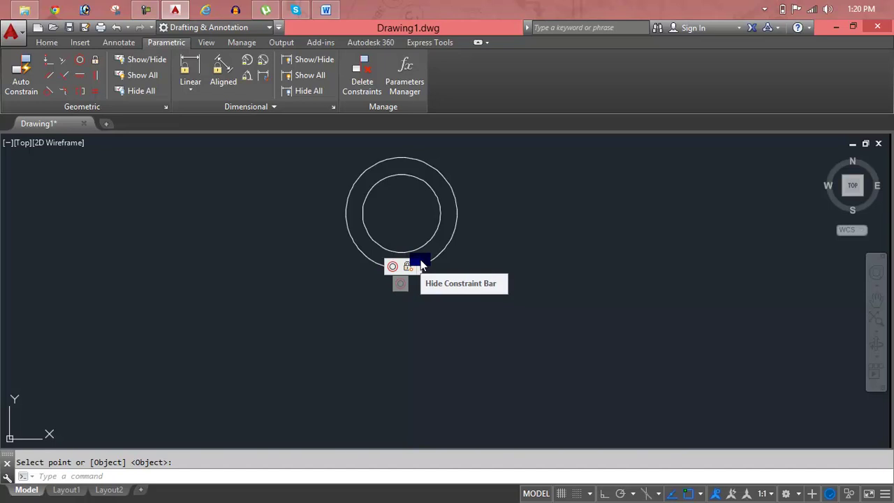
{"action": "left_click", "coordinate": [417, 266]}
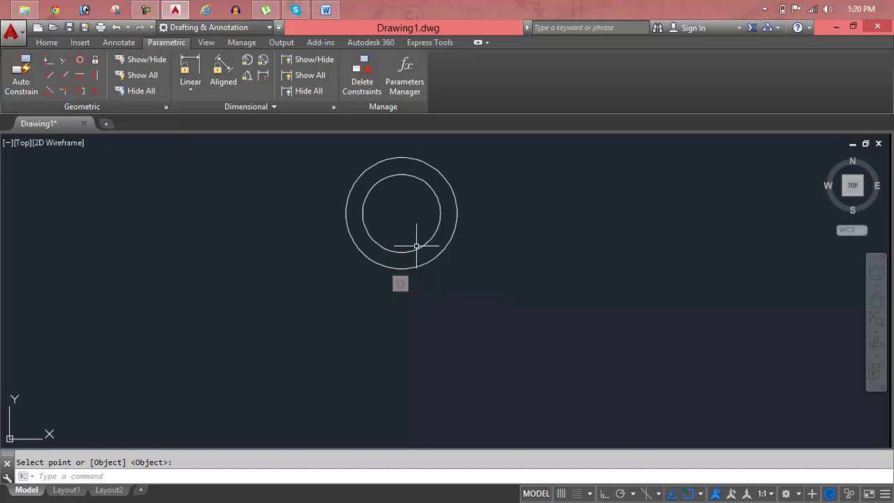
{"action": "left_click", "coordinate": [419, 244]}
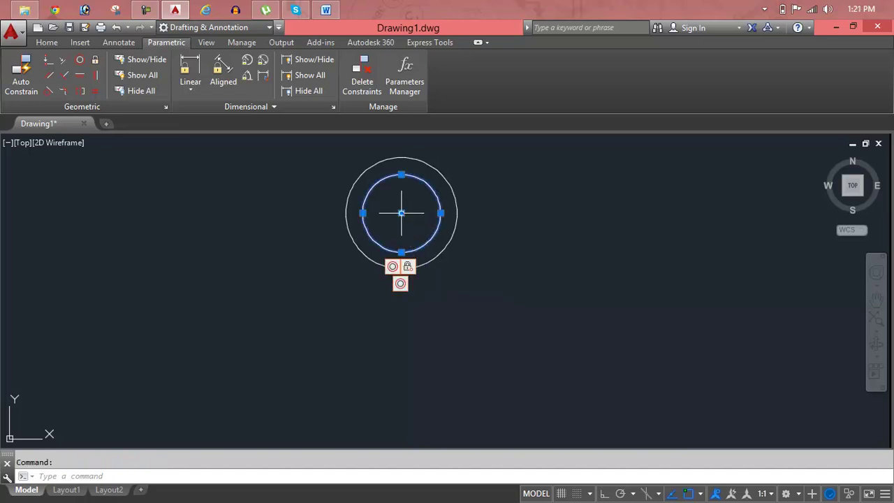
{"action": "left_click", "coordinate": [401, 212]}
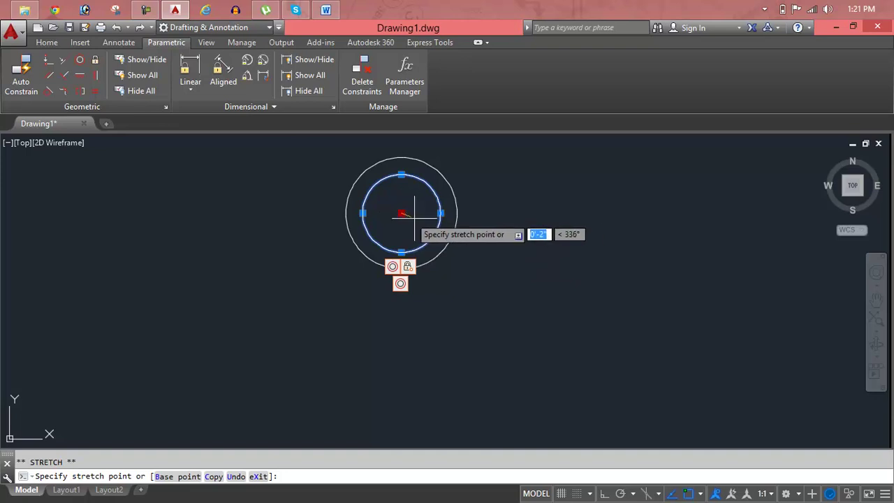
{"action": "left_click", "coordinate": [442, 224]}
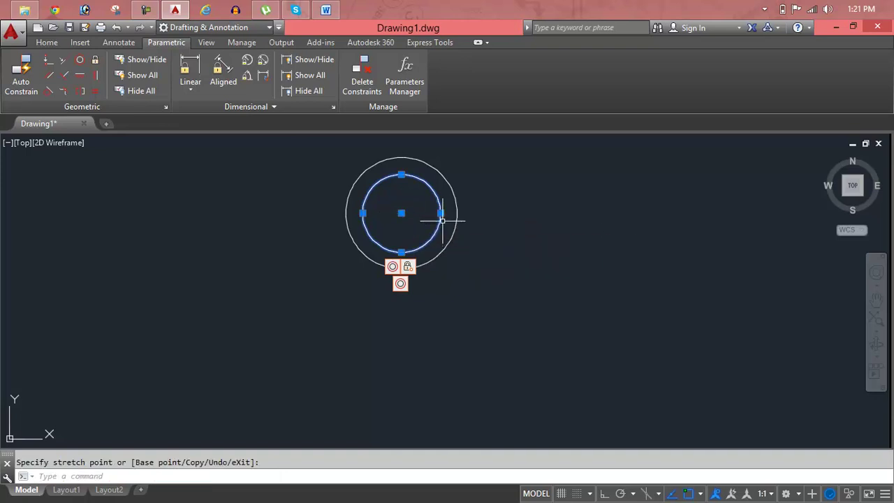
- Stretch the inner circle's edge grip out to a larger radius, then deselect
{"action": "left_click", "coordinate": [442, 214]}
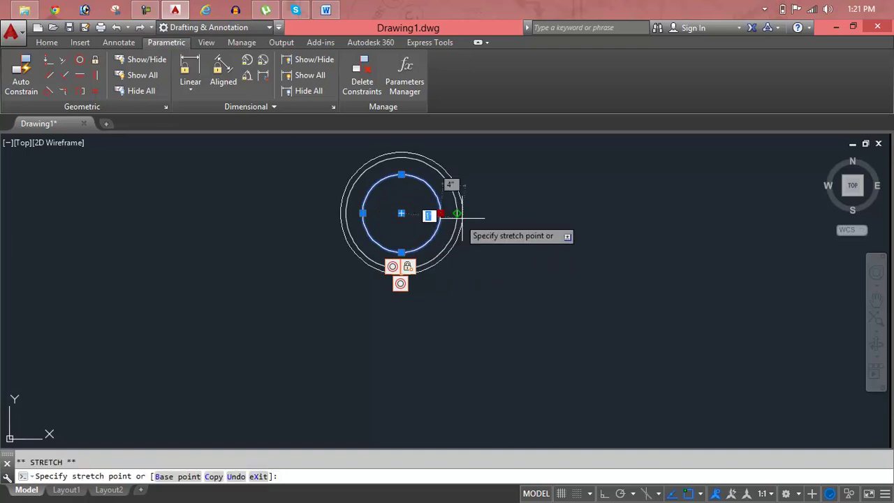
{"action": "left_click", "coordinate": [495, 228]}
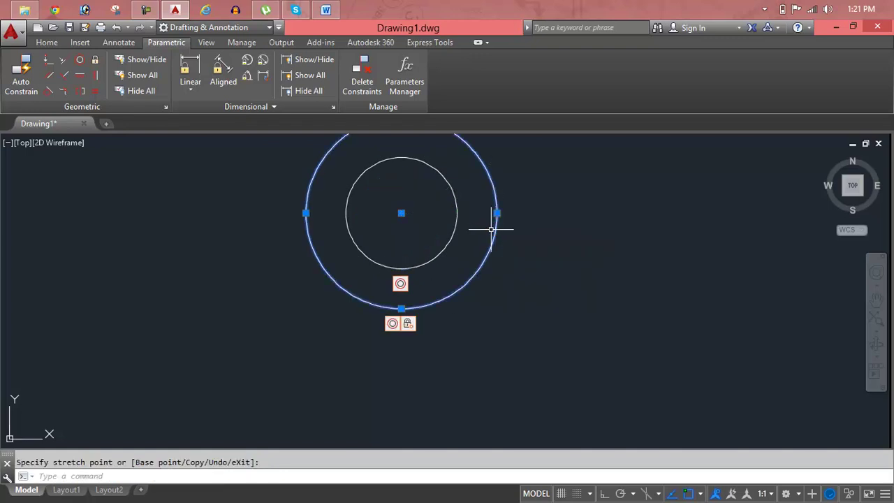
{"action": "key", "text": "Escape"}
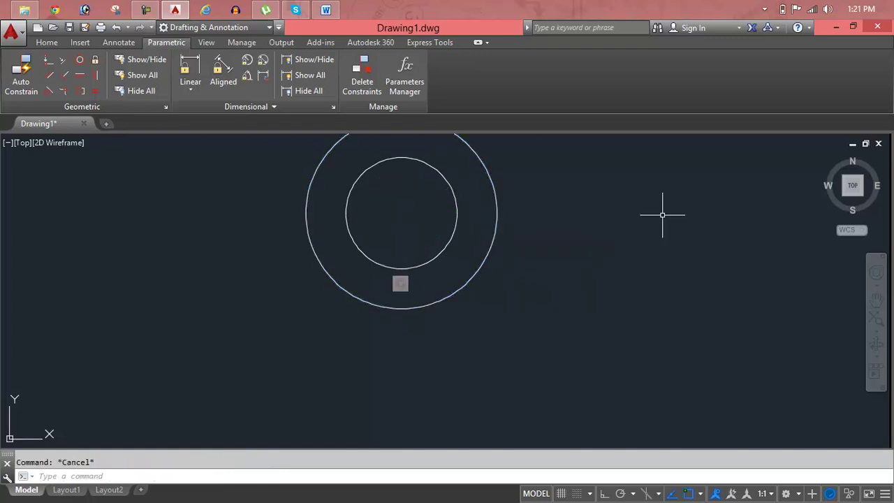
- Pan the circles left and apply a Fix constraint to the inner circle
{"action": "middle_click_drag", "start_coordinate": [662, 215], "coordinate": [552, 286]}
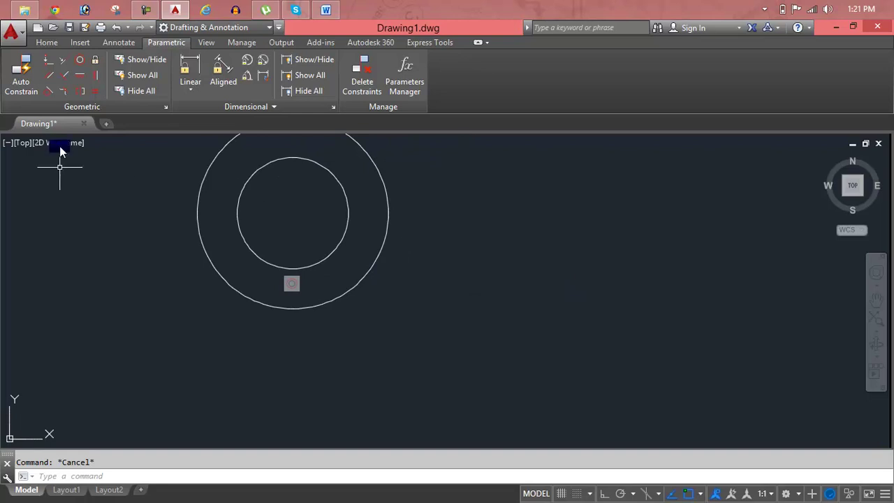
{"action": "left_click", "coordinate": [92, 63]}
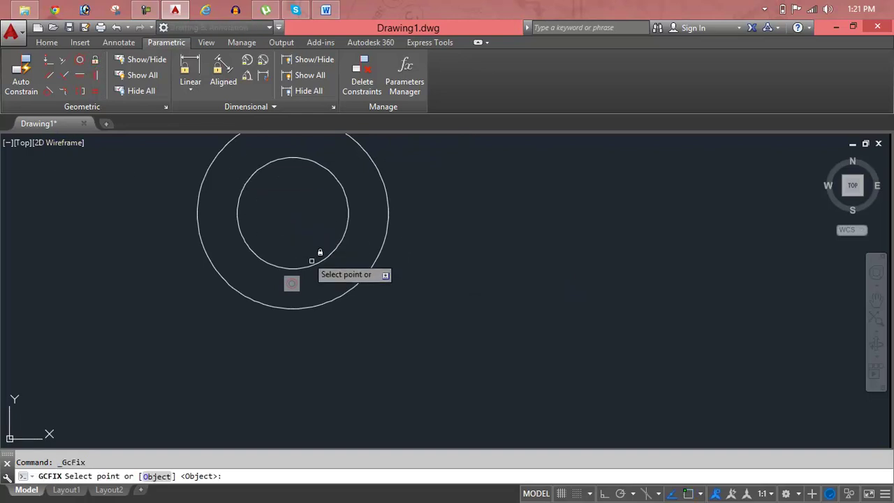
{"action": "left_click", "coordinate": [352, 302]}
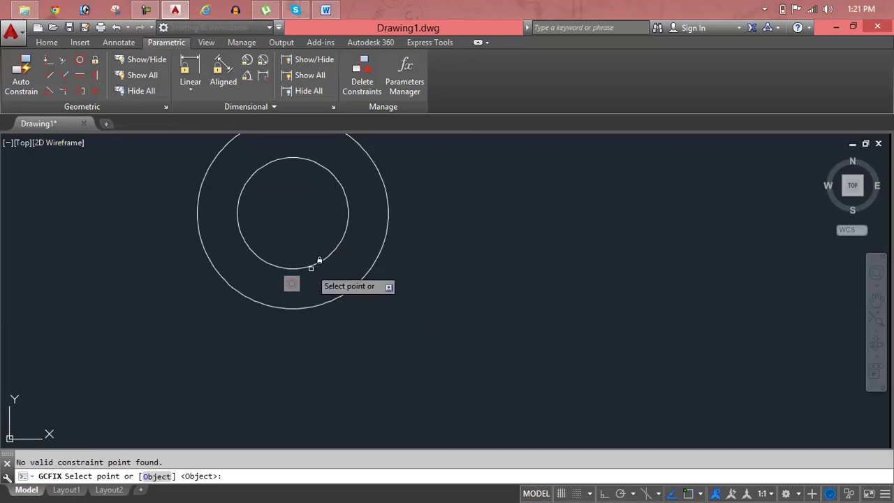
{"action": "left_click", "coordinate": [320, 259]}
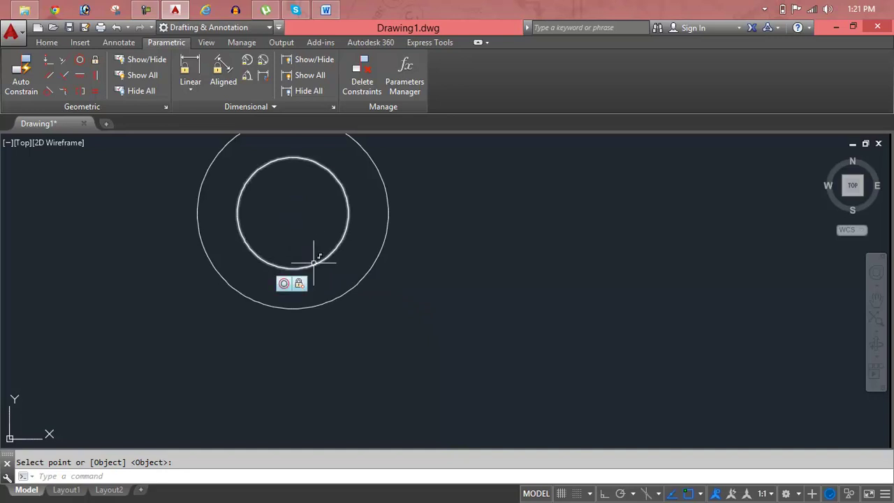
- Stretch the inner circle's quadrant grip to enlarge it, then window-select both circles
{"action": "left_click", "coordinate": [314, 256]}
{"action": "left_click", "coordinate": [348, 213]}
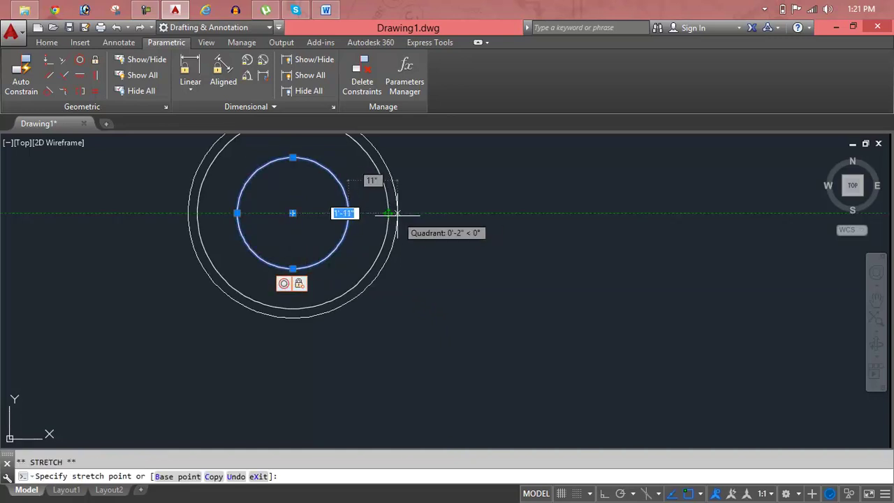
{"action": "left_click", "coordinate": [442, 215]}
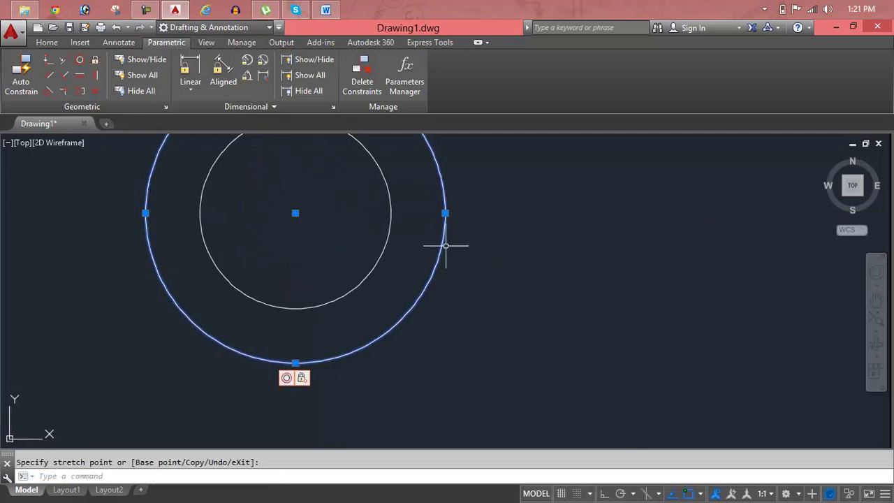
{"action": "left_click", "coordinate": [639, 196]}
{"action": "left_click", "coordinate": [314, 328]}
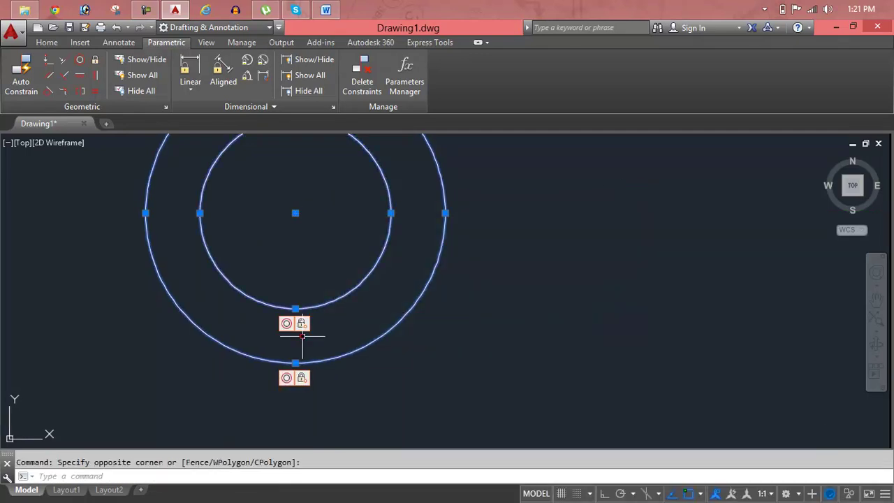
- Erase both circles, then draw two separate sloping line segments with the L command
{"action": "key", "text": "Delete"}
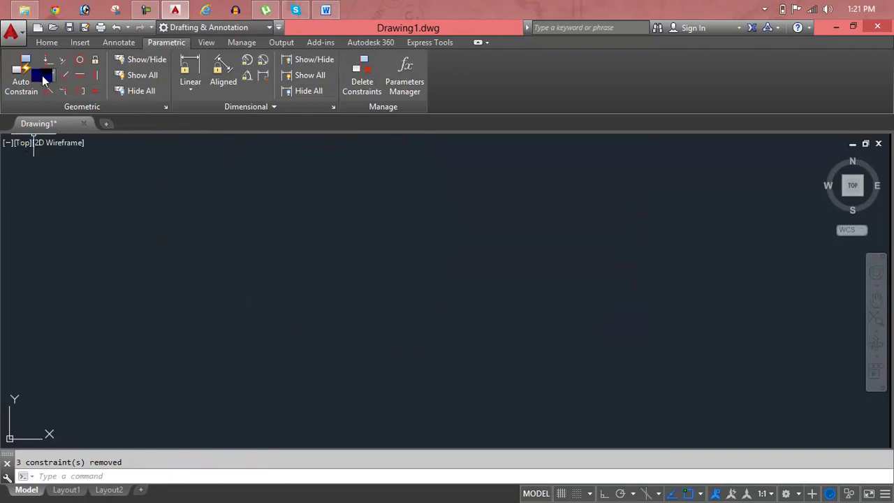
{"action": "key", "text": "Escape"}
{"action": "type", "text": "l"}
{"action": "key", "text": "Return"}
{"action": "left_click", "coordinate": [190, 296]}
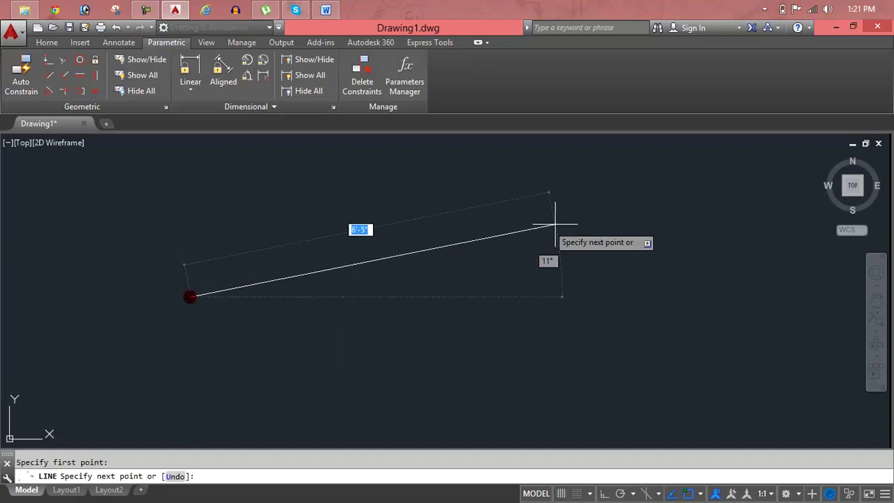
{"action": "left_click", "coordinate": [531, 190]}
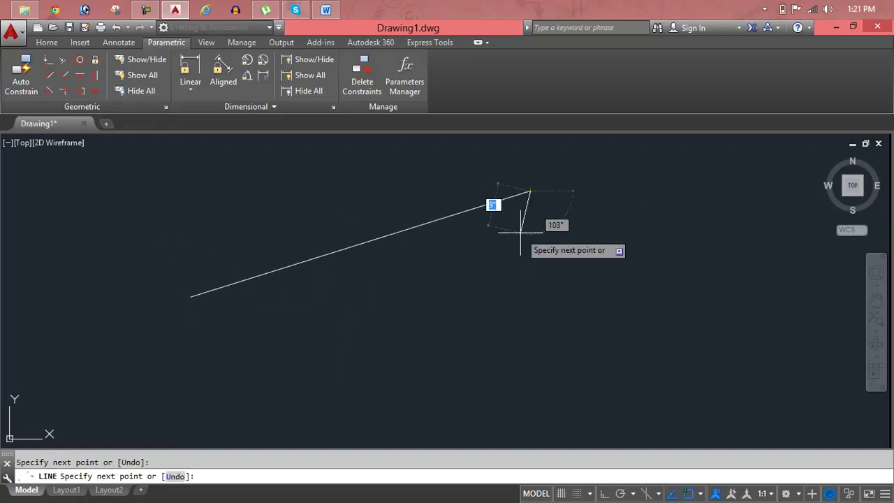
{"action": "key", "text": "Return"}
{"action": "key", "text": "Return"}
{"action": "left_click", "coordinate": [354, 288]}
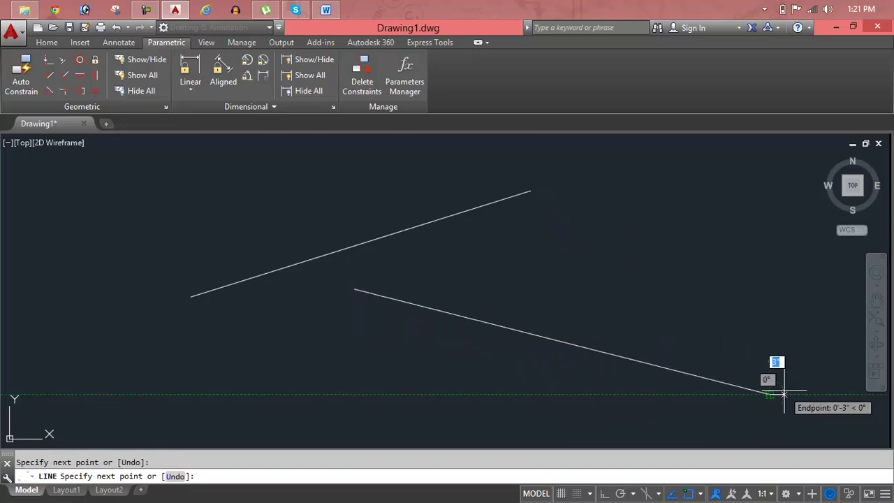
{"action": "key", "text": "Return"}
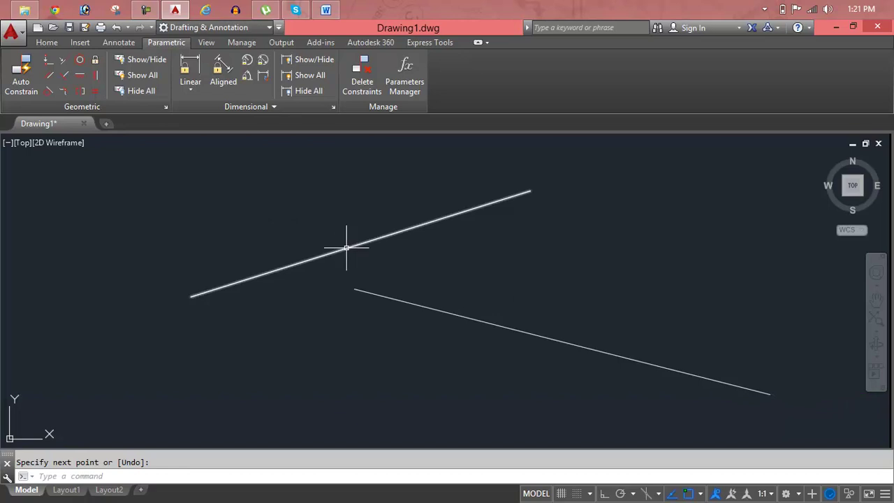
- Constrain the lower line to be parallel to the upper line
{"action": "left_click", "coordinate": [52, 79]}
{"action": "left_click", "coordinate": [301, 263]}
{"action": "left_click", "coordinate": [375, 293]}
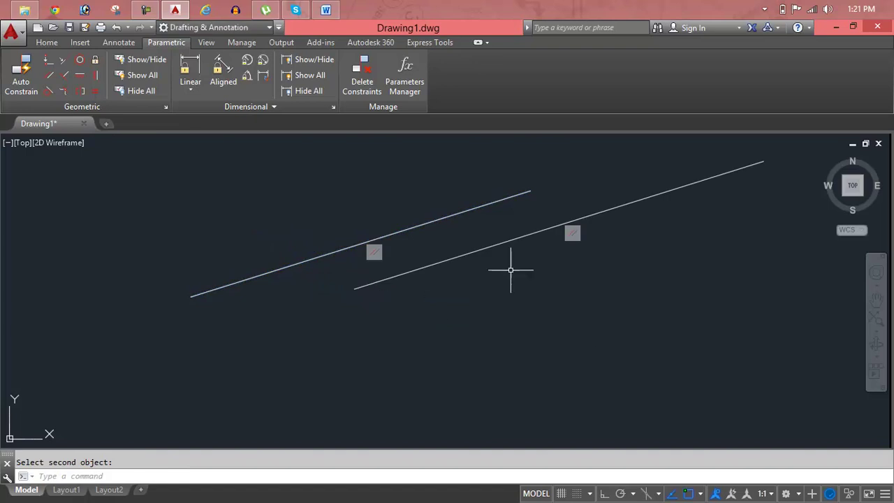
- Move and stretch the lower line by its grips to test parallelism, then window-select both lines
{"action": "left_click", "coordinate": [689, 186]}
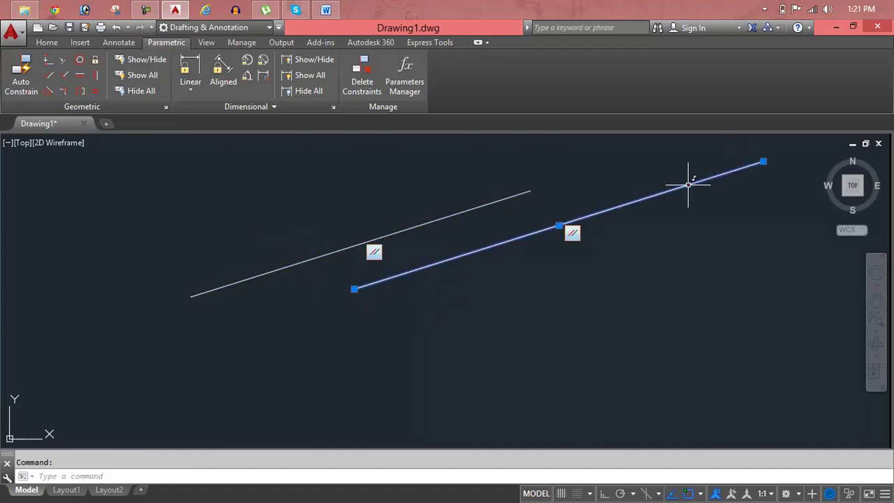
{"action": "left_click", "coordinate": [558, 225]}
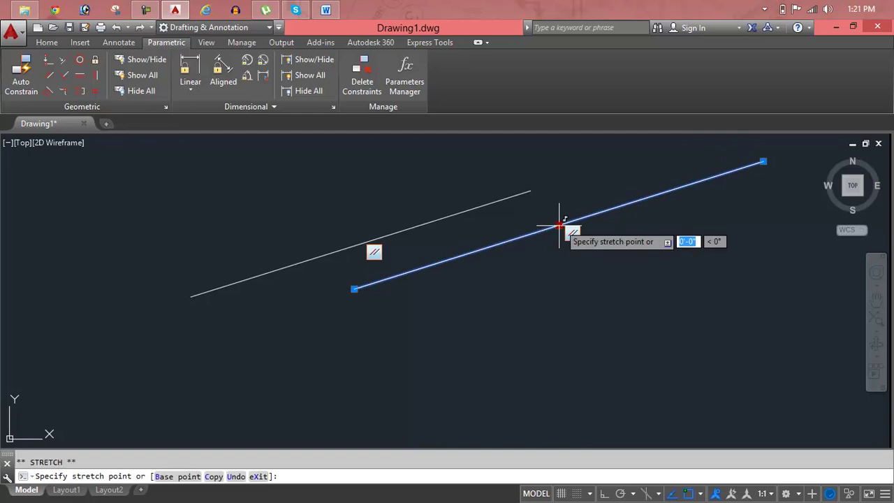
{"action": "left_click", "coordinate": [357, 288]}
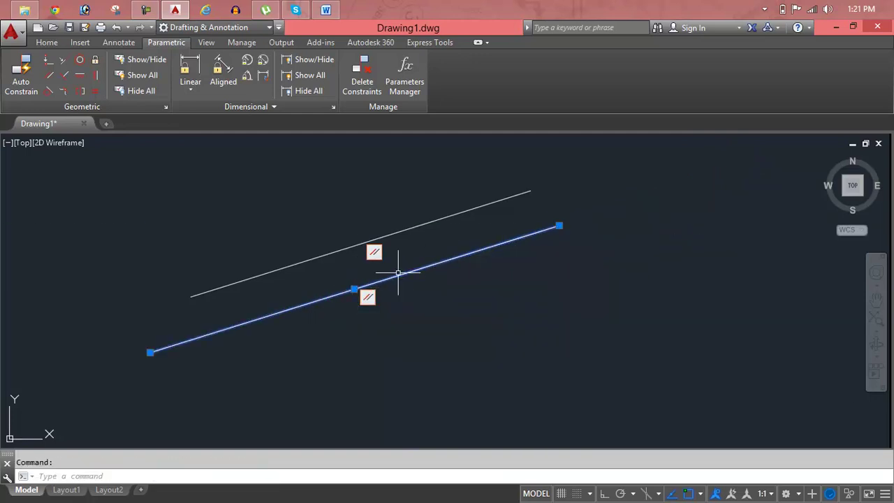
{"action": "left_click", "coordinate": [563, 226]}
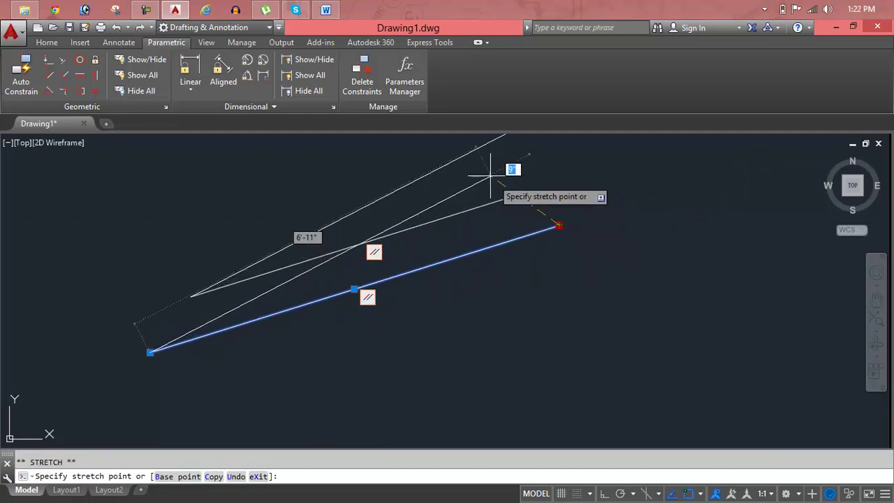
{"action": "key", "text": "ctrl"}
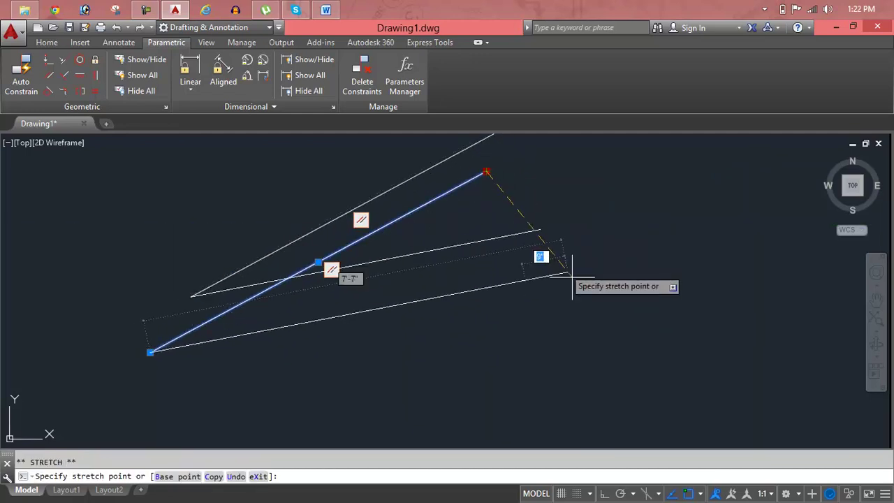
{"action": "left_click", "coordinate": [586, 308]}
{"action": "left_click", "coordinate": [597, 238]}
{"action": "left_click", "coordinate": [333, 355]}
{"action": "key", "text": "Delete"}
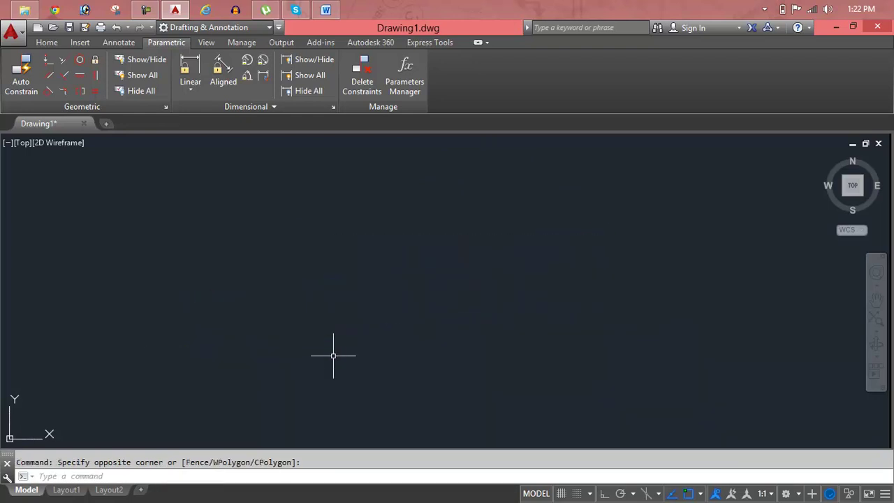